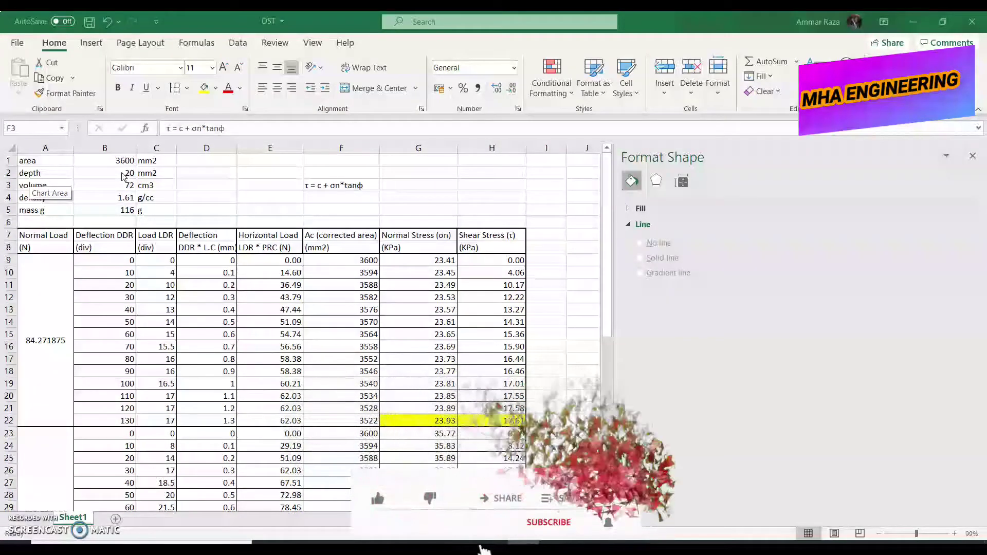
Review the sample volume in B3 and the density in B4.
{"action": "left_click", "coordinate": [122, 173]}
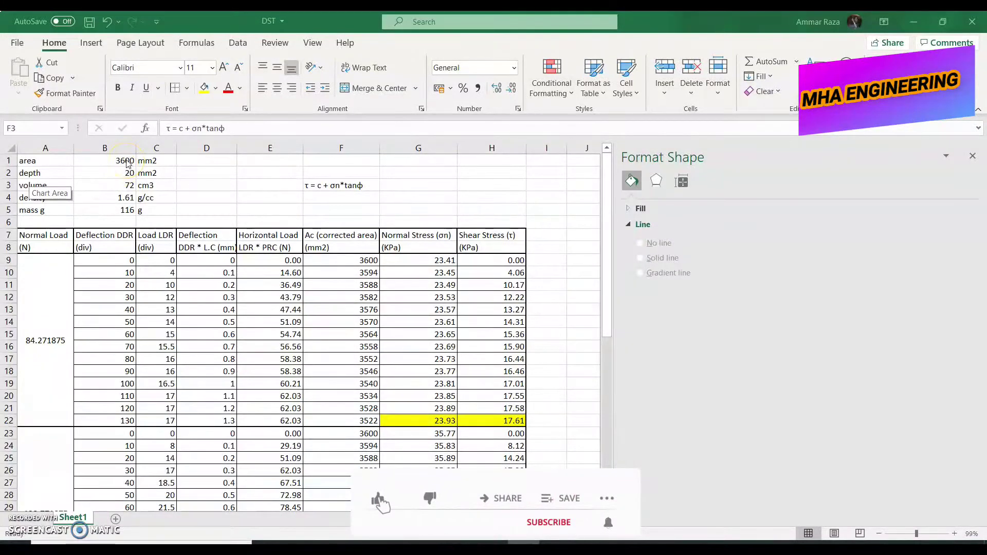
{"action": "left_click", "coordinate": [139, 162]}
{"action": "left_click", "coordinate": [162, 172]}
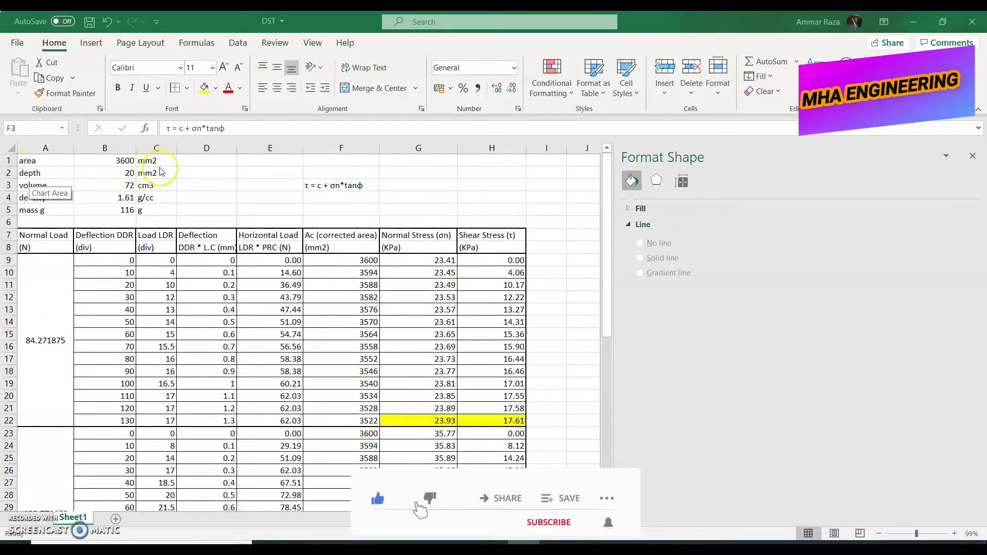
{"action": "left_click", "coordinate": [129, 186]}
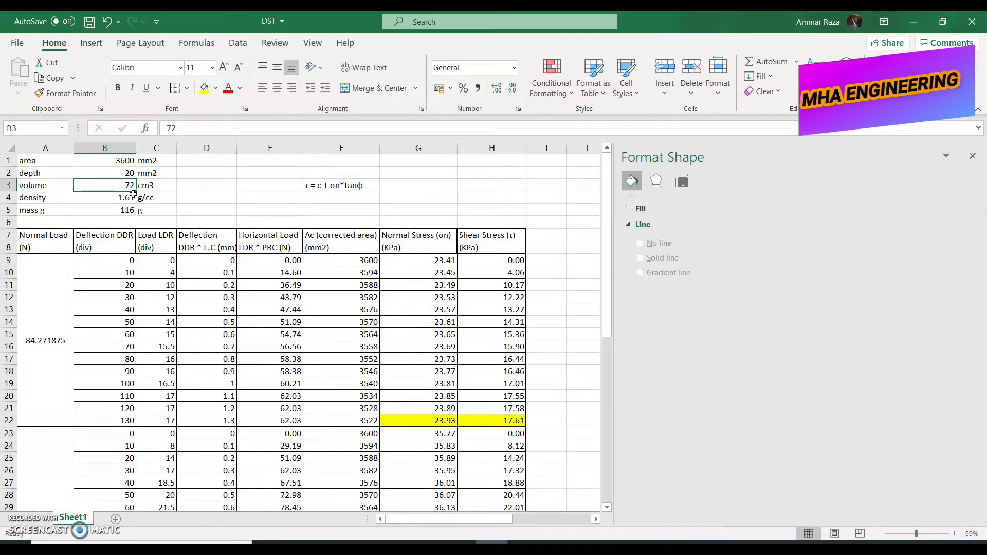
{"action": "left_click", "coordinate": [129, 200]}
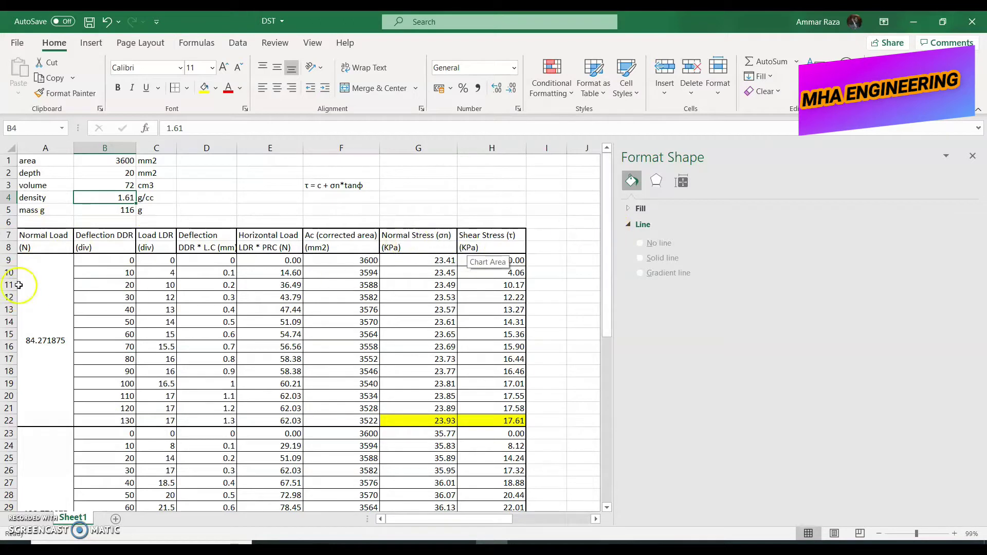
Review the A9 normal load formula and its 18.9375 factor, leaving the formula unchanged.
{"action": "left_click", "coordinate": [55, 332]}
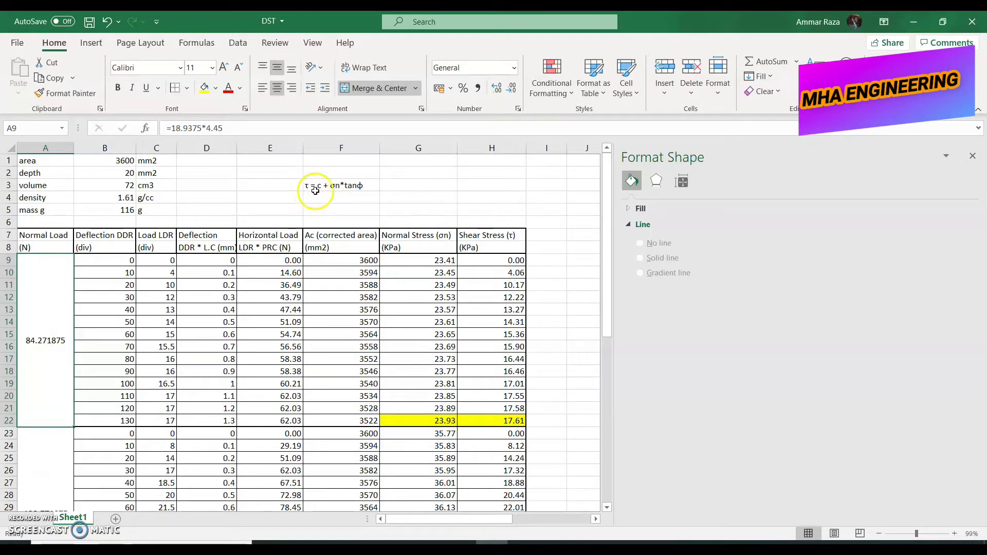
{"action": "left_click", "coordinate": [313, 188]}
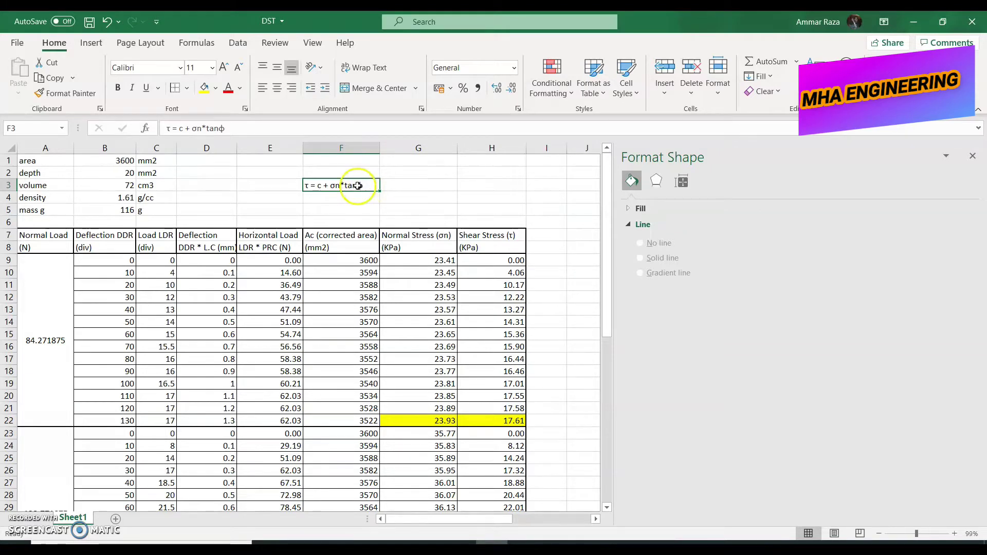
{"action": "left_click", "coordinate": [43, 303]}
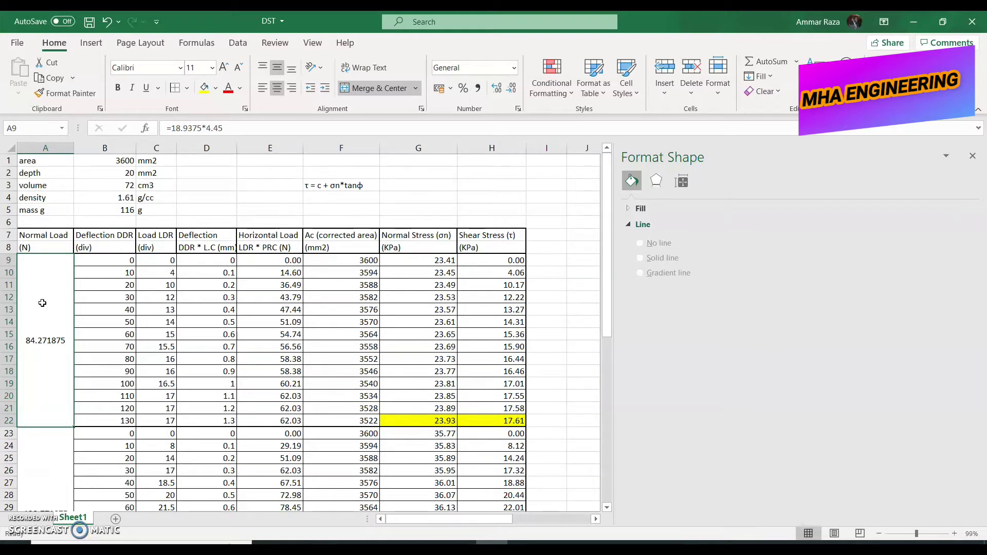
{"action": "left_click", "coordinate": [173, 127]}
{"action": "left_click_drag", "start_coordinate": [174, 127], "coordinate": [201, 131]}
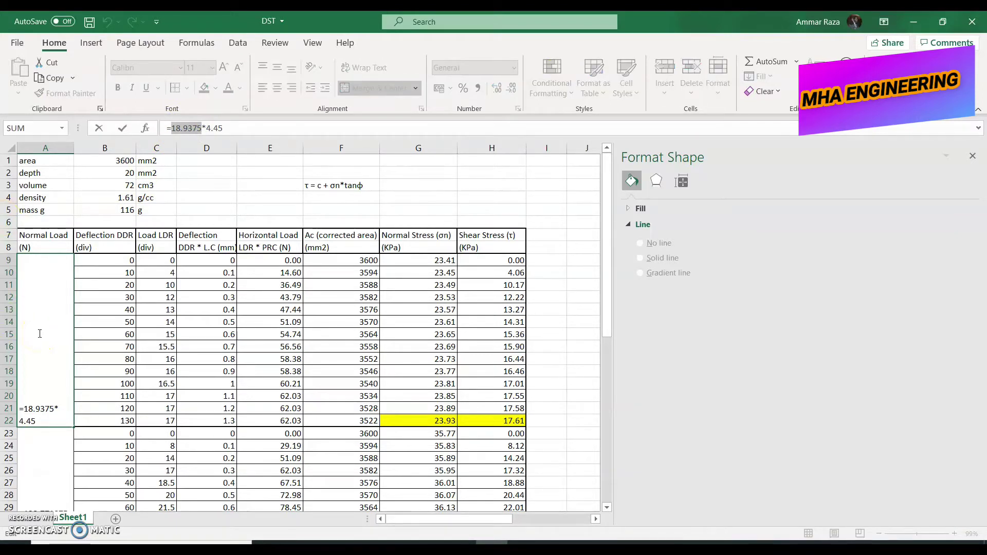
{"action": "left_click", "coordinate": [157, 168]}
{"action": "key", "text": "ctrl+Return"}
{"action": "left_click", "coordinate": [34, 357]}
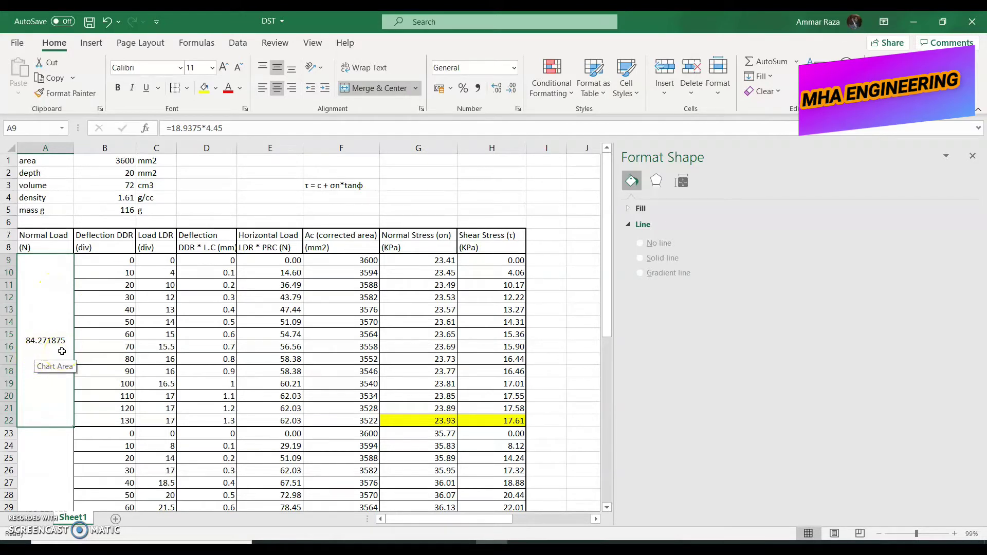
Step through the deflection readings in column B and the load readings in column C.
{"action": "left_click", "coordinate": [123, 247]}
{"action": "left_click", "coordinate": [120, 263]}
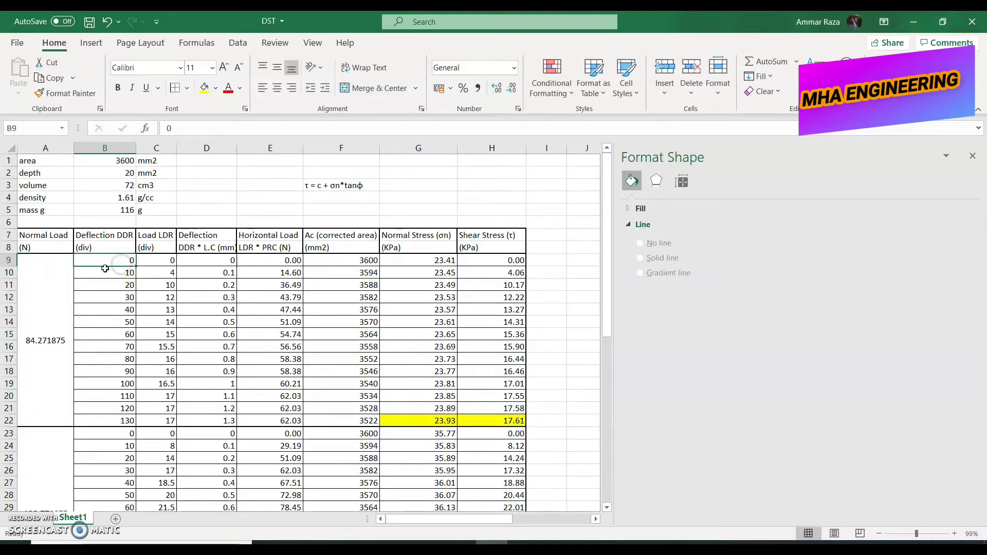
{"action": "key", "text": "Down"}
{"action": "key", "text": "Down"}
{"action": "key", "text": "Down"}
{"action": "key", "text": "Down"}
{"action": "key", "text": "Down"}
{"action": "key", "text": "Down"}
{"action": "key", "text": "Down"}
{"action": "key", "text": "Down"}
{"action": "key", "text": "Down"}
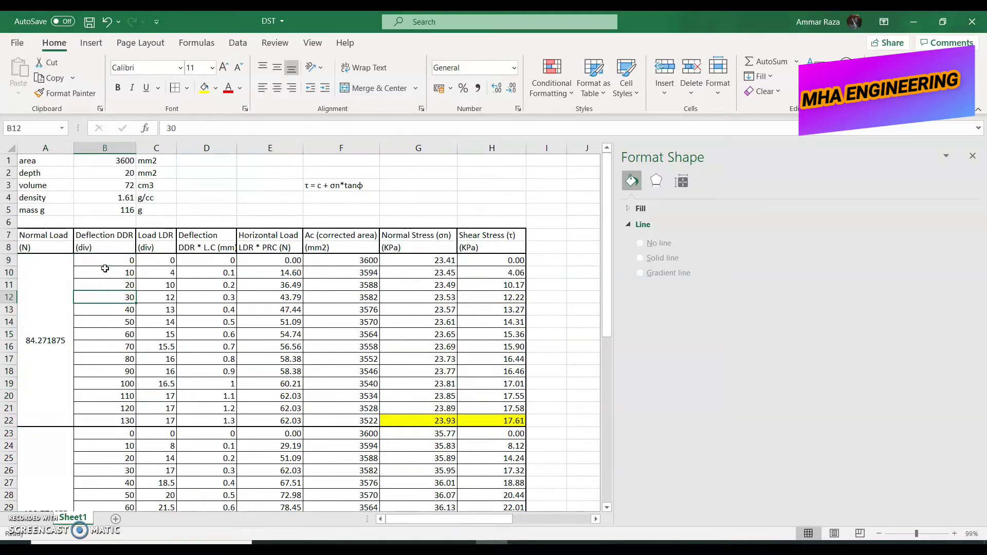
{"action": "key", "text": "Down"}
{"action": "key", "text": "Down"}
{"action": "key", "text": "Down"}
{"action": "key", "text": "Down"}
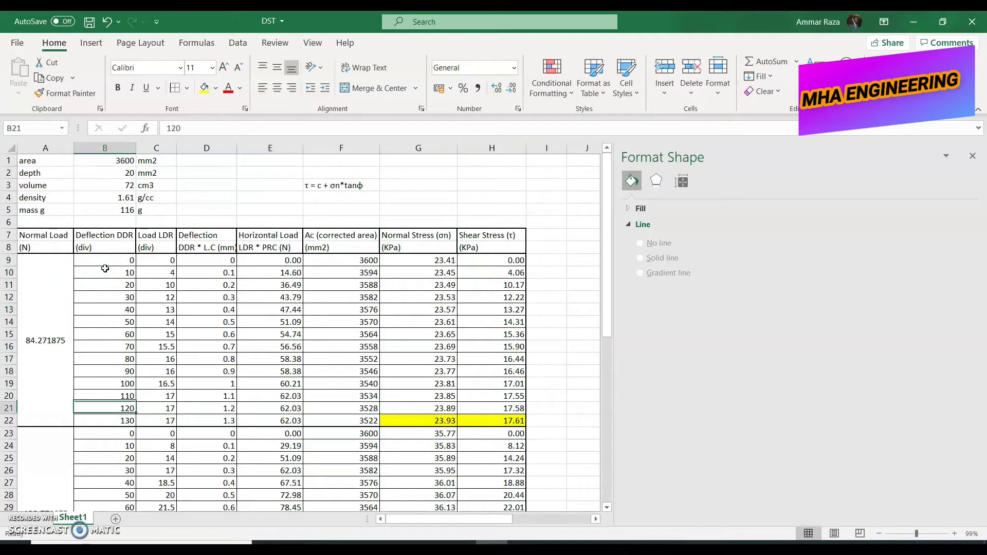
{"action": "left_click", "coordinate": [154, 261]}
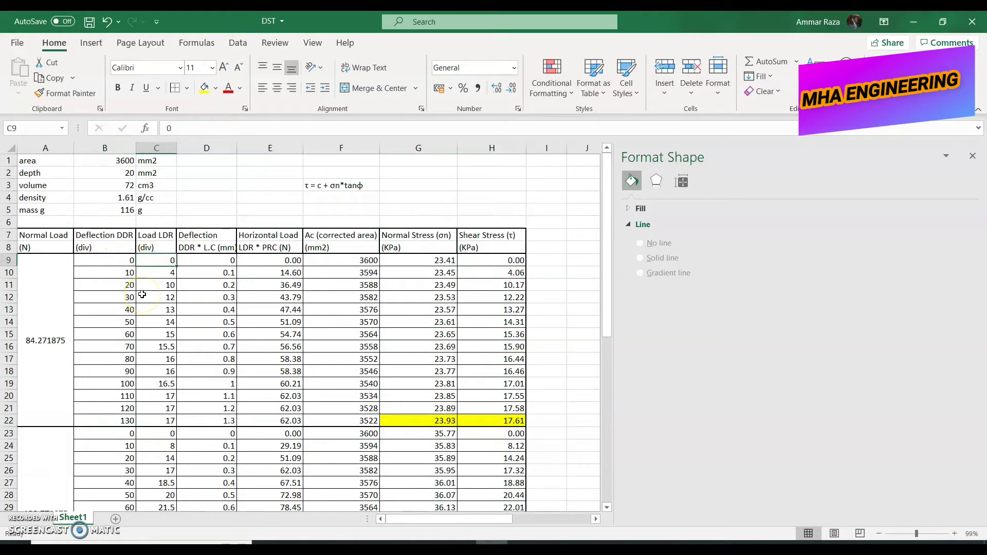
{"action": "left_click", "coordinate": [156, 270]}
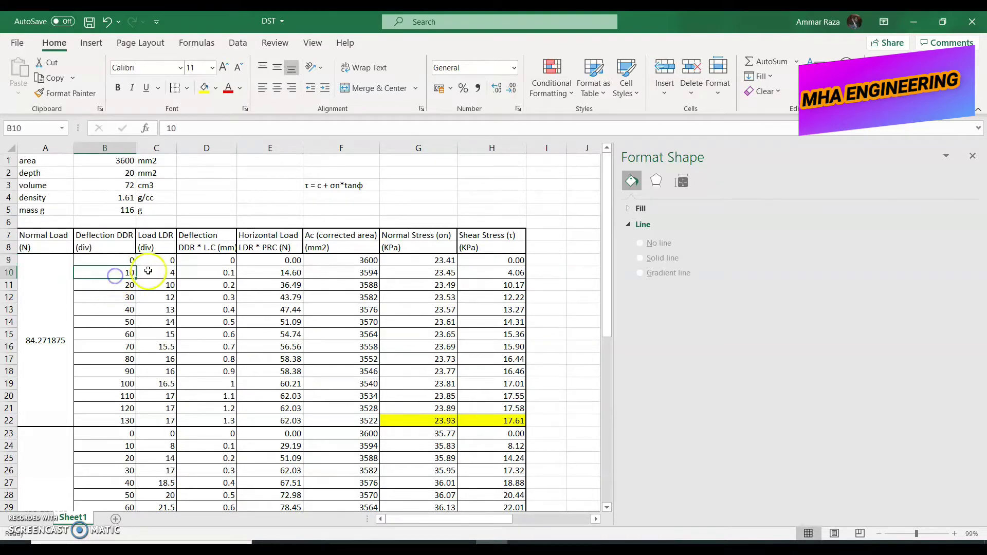
{"action": "left_click", "coordinate": [147, 272]}
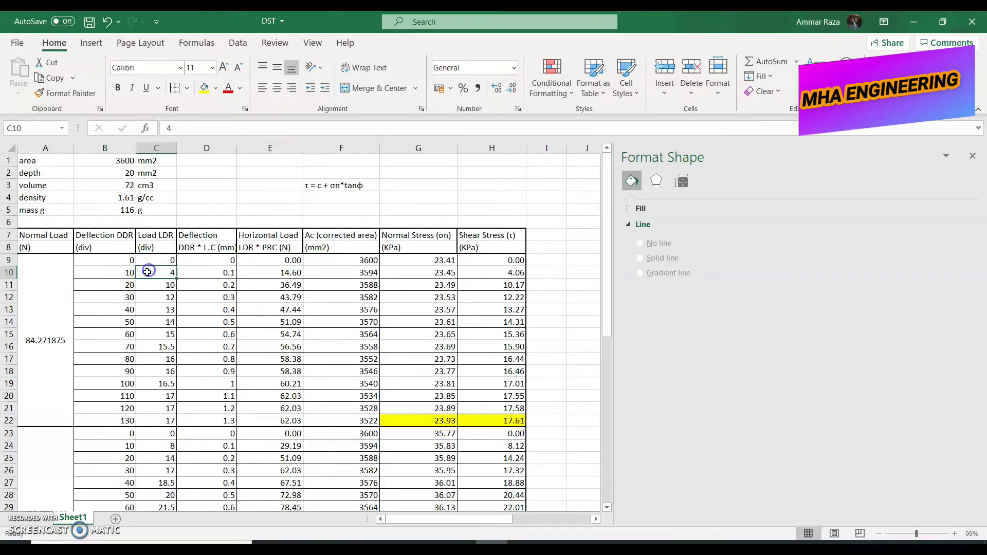
{"action": "left_click", "coordinate": [118, 289]}
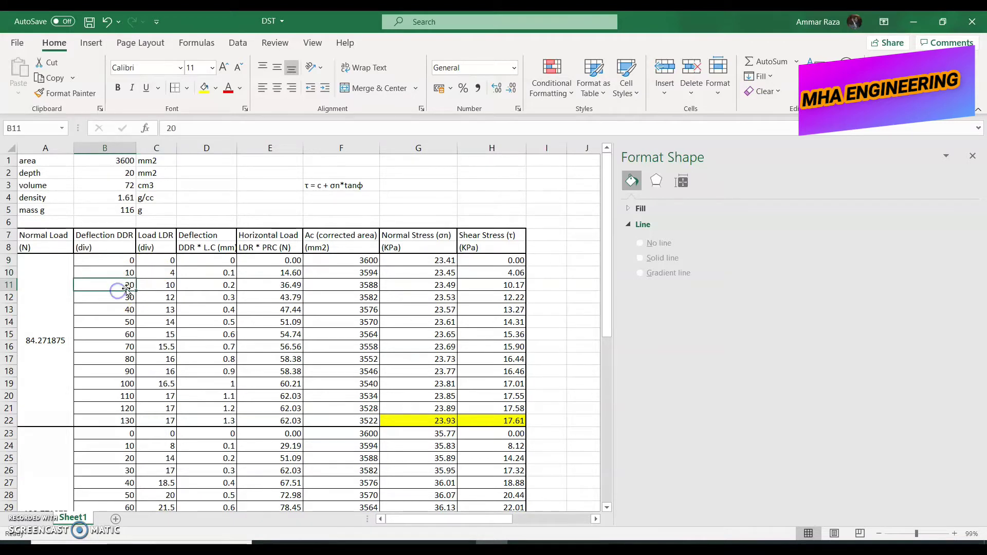
{"action": "left_click", "coordinate": [159, 289]}
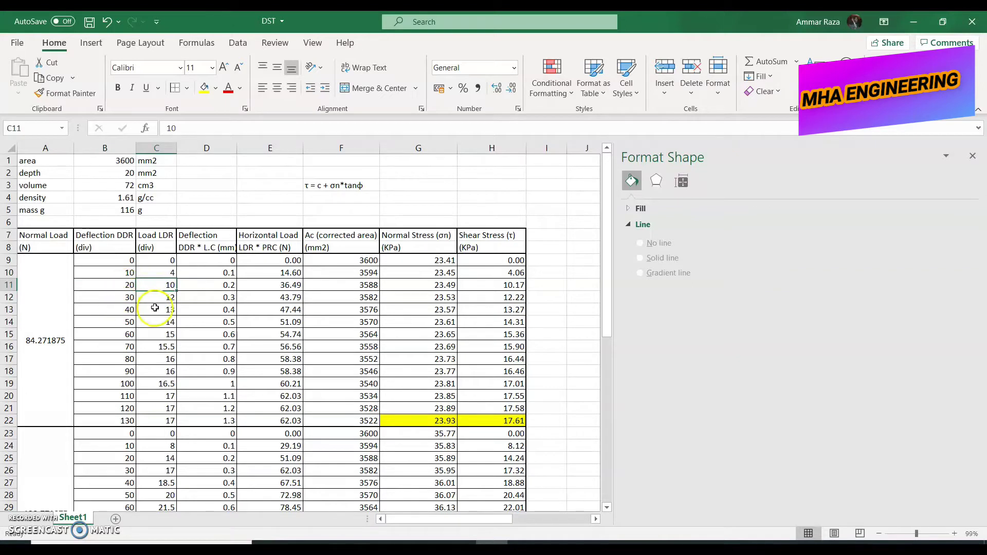
{"action": "left_click", "coordinate": [169, 287]}
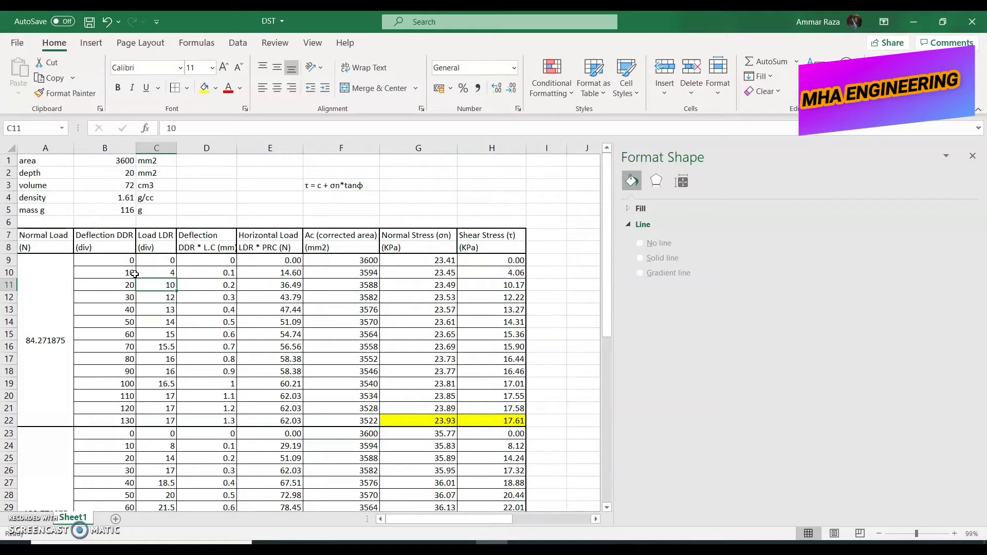
Check the deflection formulas in D9 and D19 and the horizontal load formulas in E9 and E11.
{"action": "left_click", "coordinate": [206, 260]}
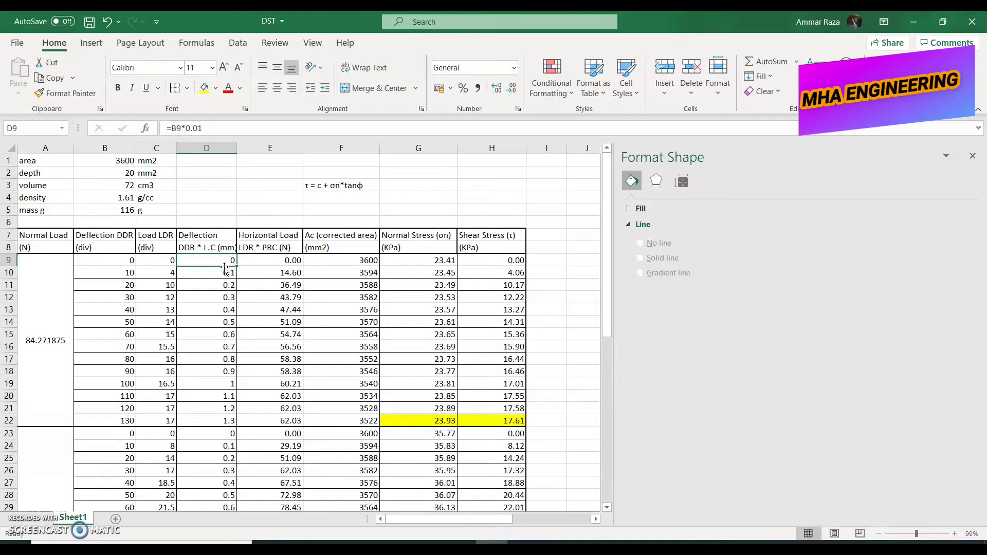
{"action": "left_click", "coordinate": [115, 265]}
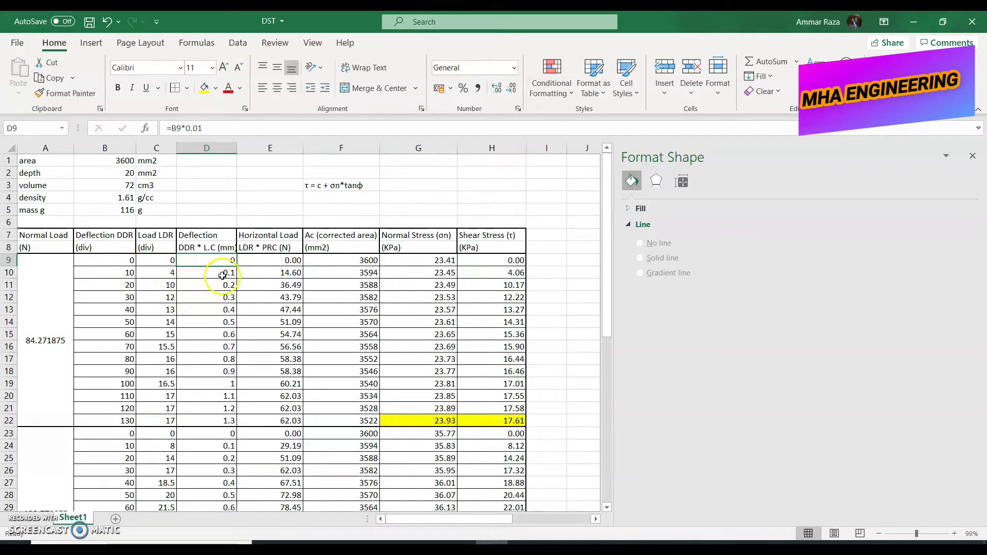
{"action": "left_click", "coordinate": [232, 383]}
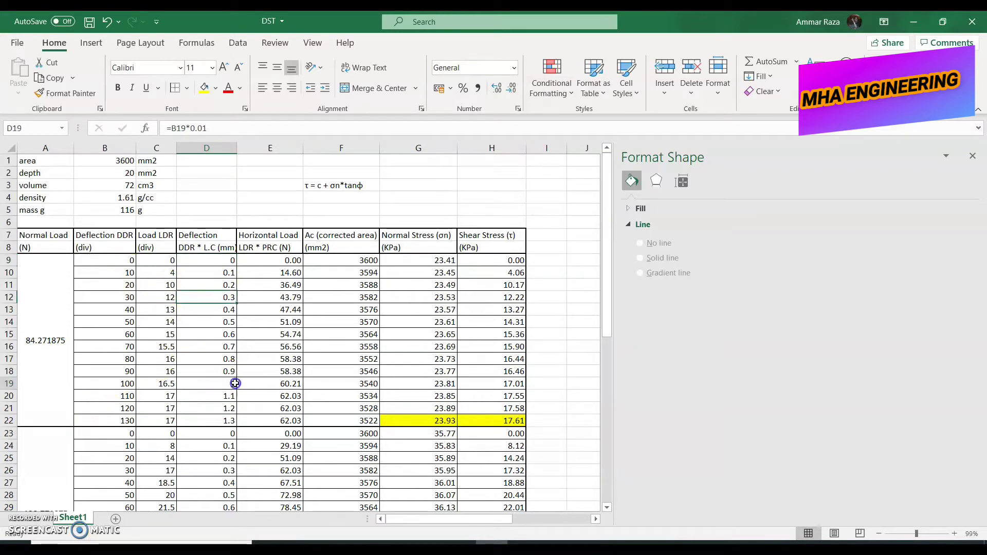
{"action": "left_click", "coordinate": [278, 260]}
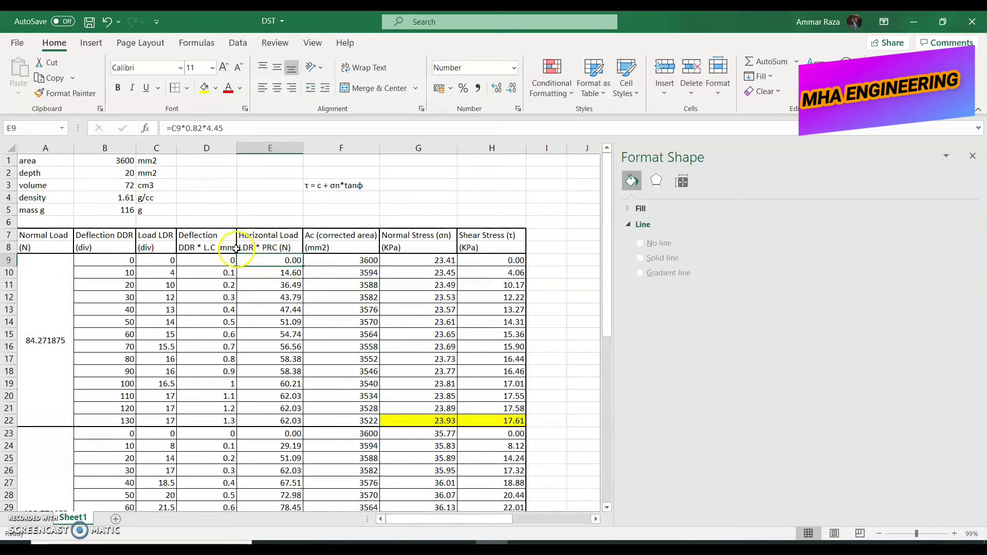
{"action": "left_click", "coordinate": [264, 249]}
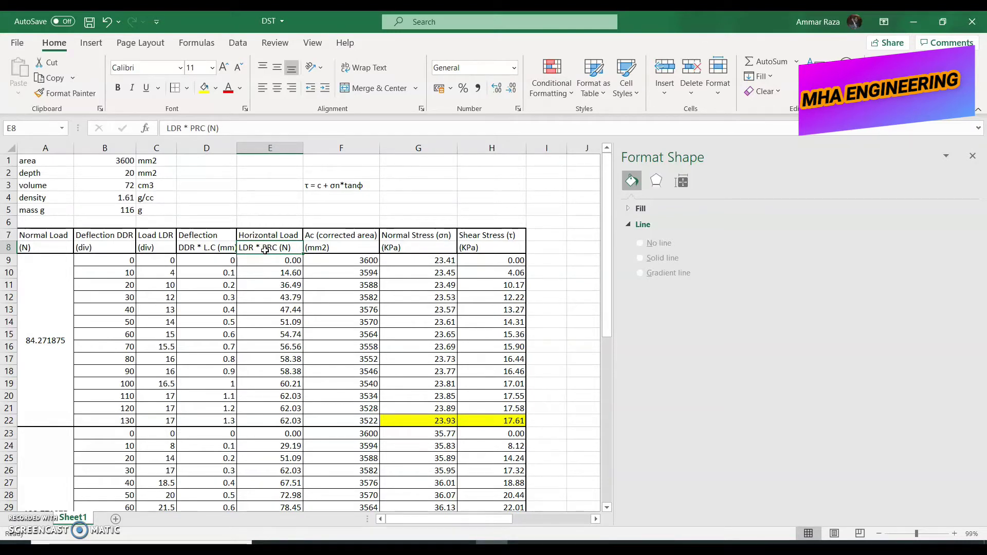
{"action": "left_click", "coordinate": [167, 290]}
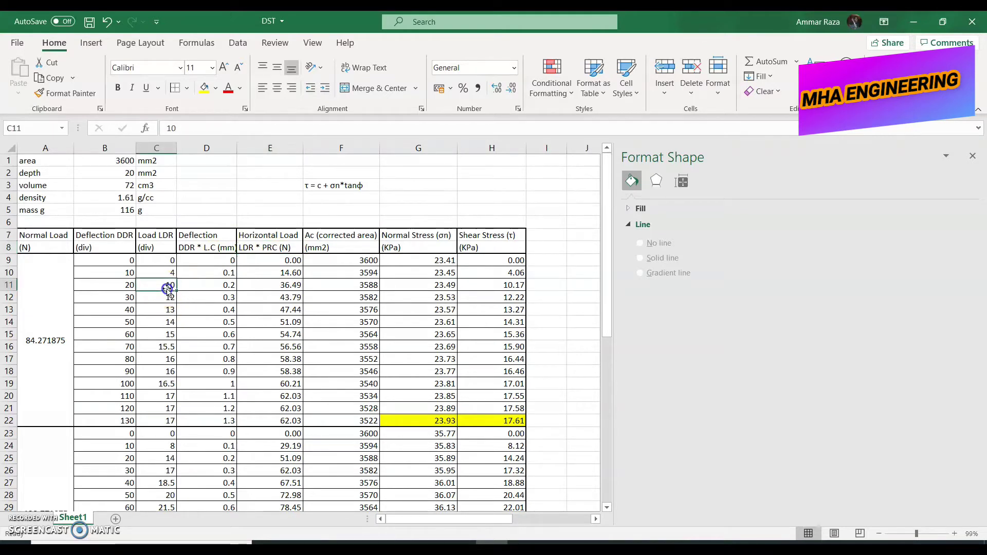
{"action": "left_click", "coordinate": [274, 289]}
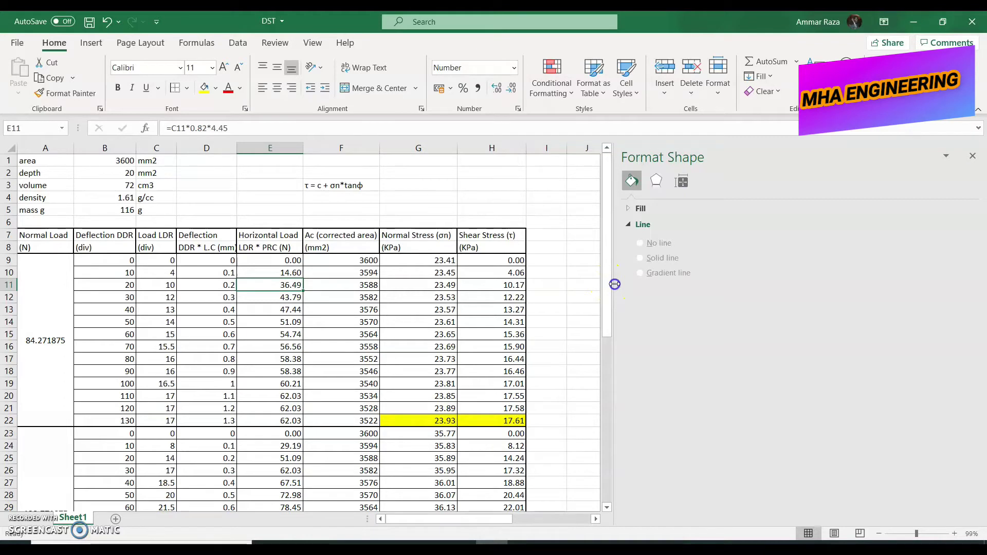
Stretch the hatched specimen rectangle left until it meets the outer box's left edge.
{"action": "mouse_move", "coordinate": [615, 284]}
{"action": "left_mouse_down"}
{"action": "mouse_move", "coordinate": [639, 309]}
{"action": "mouse_move", "coordinate": [702, 334]}
{"action": "mouse_move", "coordinate": [970, 399]}
{"action": "mouse_move", "coordinate": [965, 425]}
{"action": "left_mouse_up"}
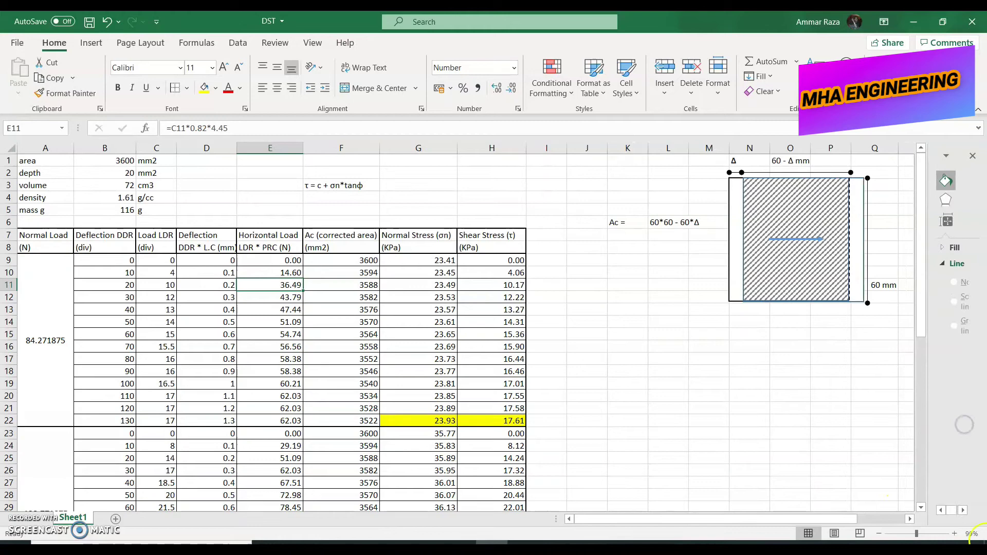
{"action": "left_click", "coordinate": [858, 232]}
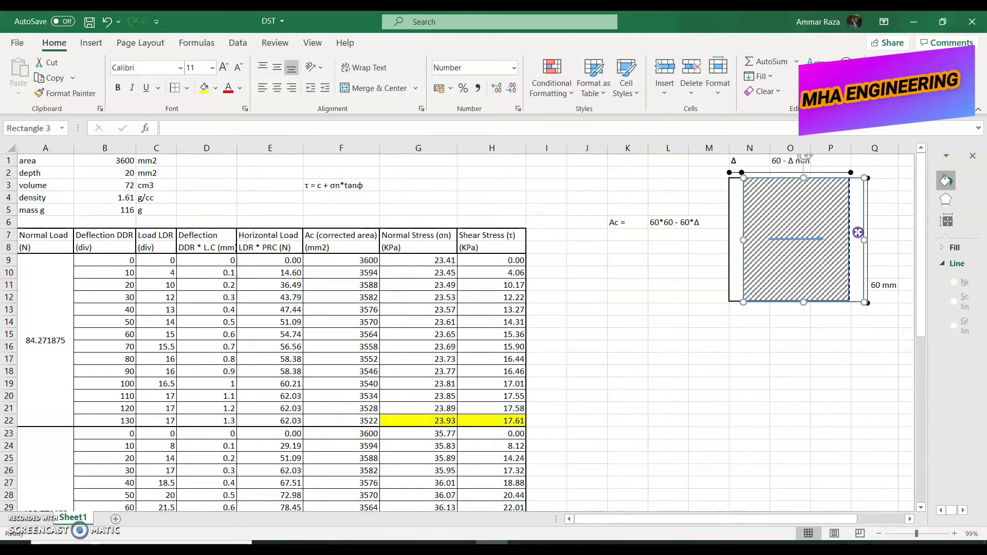
{"action": "left_click", "coordinate": [672, 269]}
{"action": "left_click", "coordinate": [735, 249]}
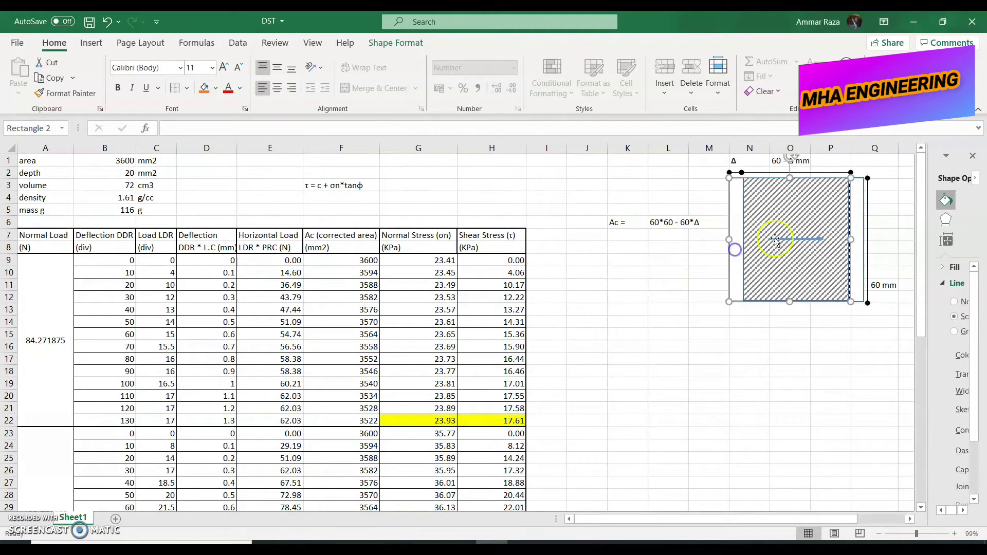
{"action": "left_click", "coordinate": [860, 248]}
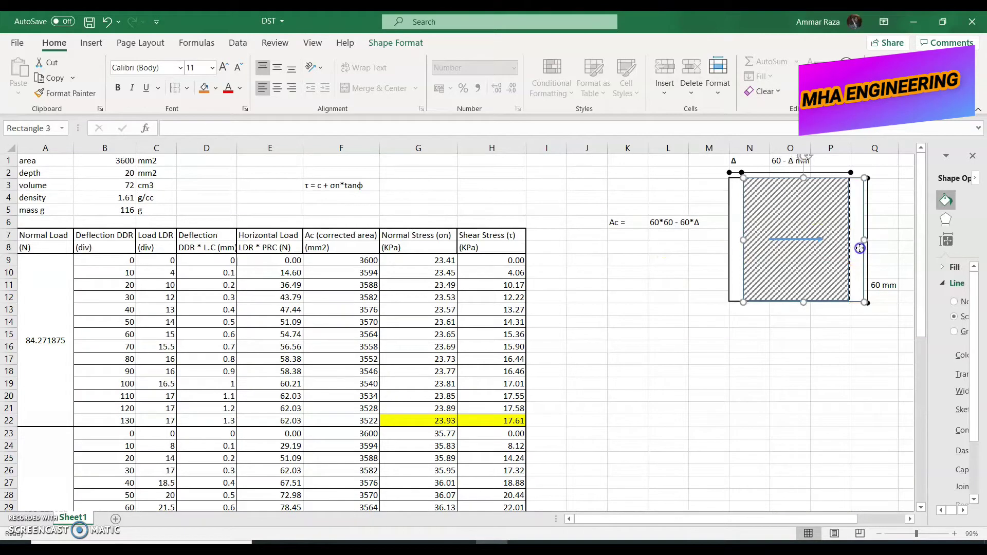
{"action": "left_click_drag", "start_coordinate": [860, 249], "coordinate": [844, 249]}
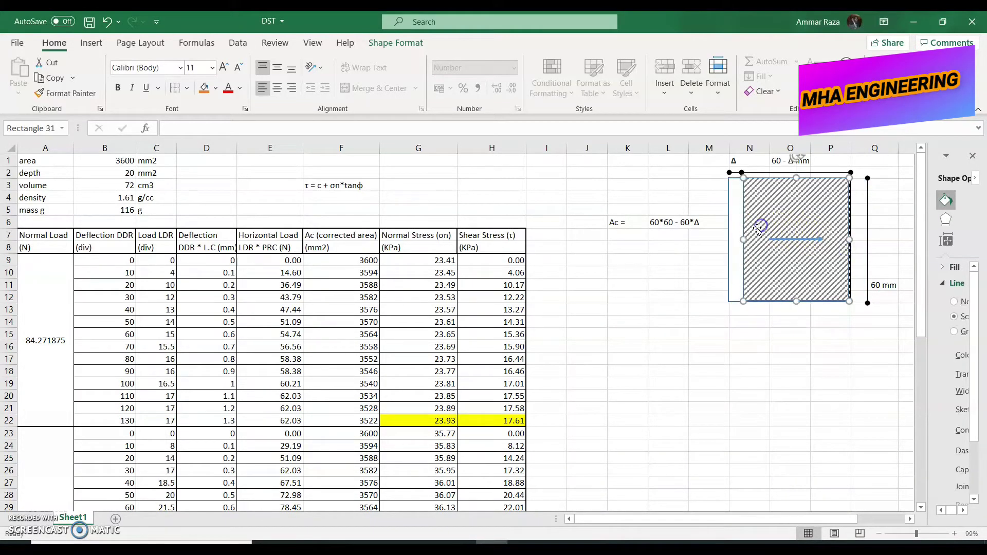
{"action": "left_click_drag", "start_coordinate": [744, 239], "coordinate": [728, 240]}
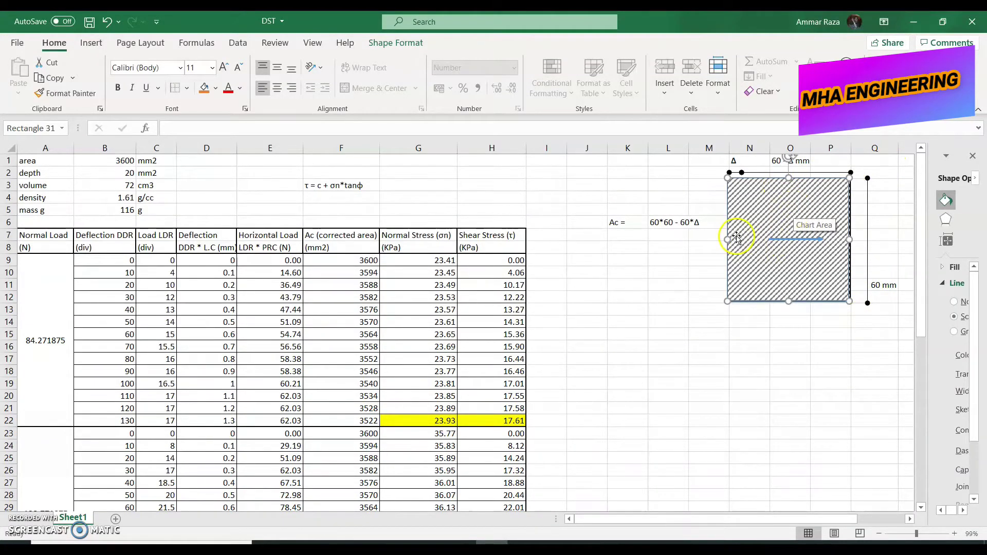
Narrow the hatched sample from its left side and nudge it right so the Δ gap appears.
{"action": "left_click_drag", "start_coordinate": [743, 239], "coordinate": [747, 239]}
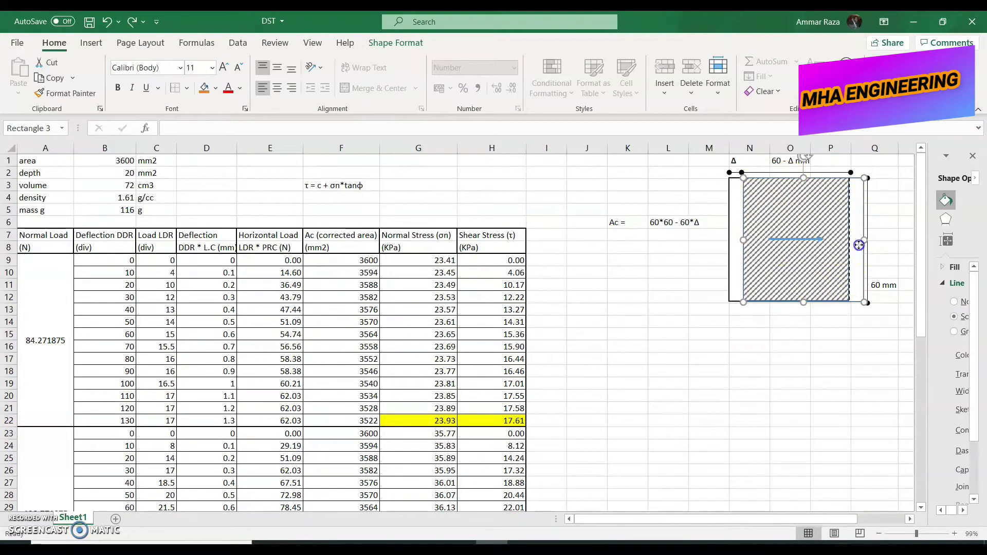
{"action": "left_click_drag", "start_coordinate": [859, 245], "coordinate": [862, 245]}
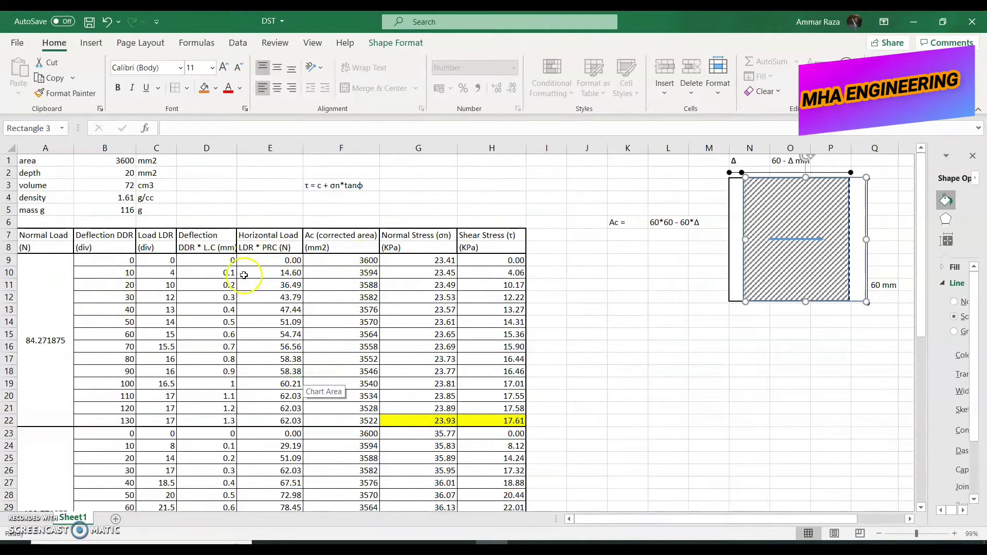
{"action": "left_click", "coordinate": [208, 274]}
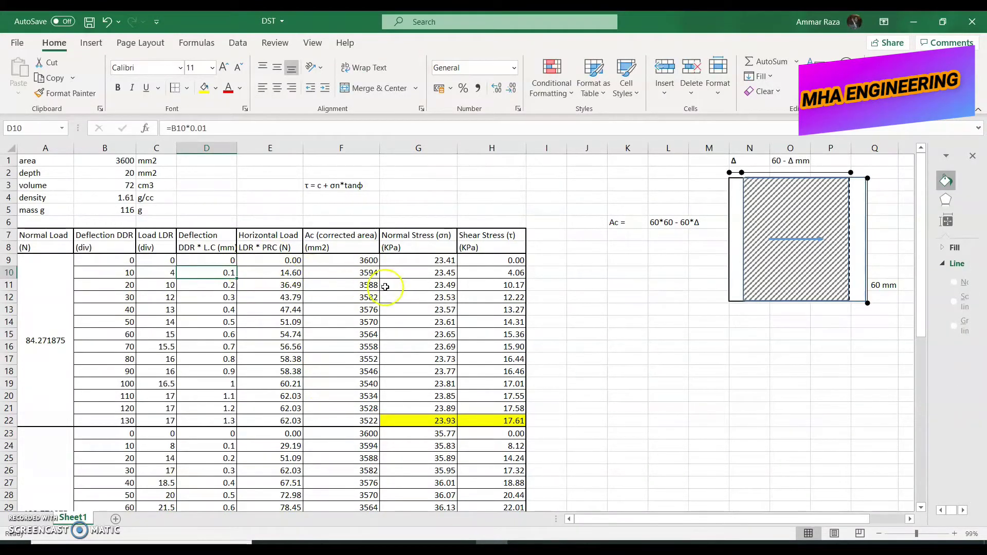
{"action": "left_click", "coordinate": [370, 271]}
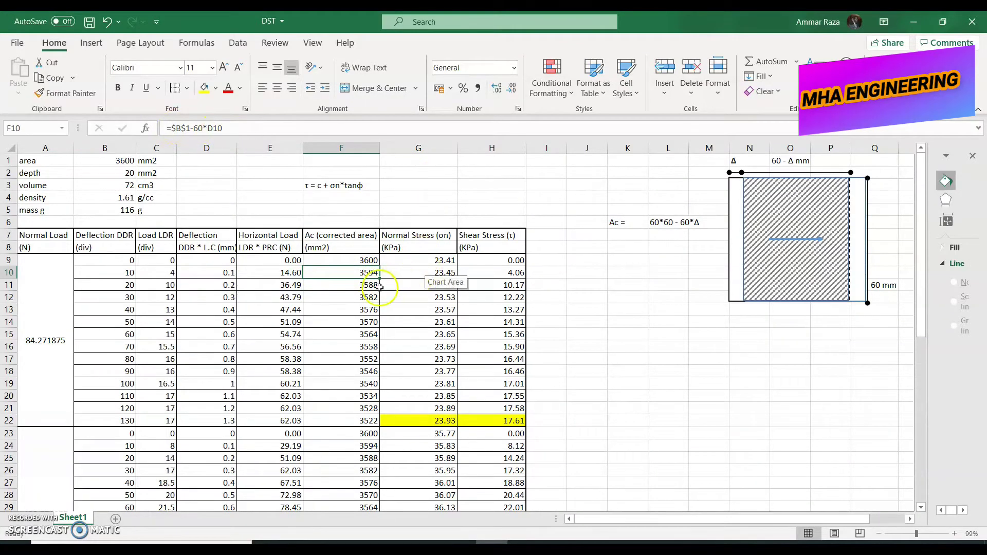
{"action": "left_click", "coordinate": [363, 288]}
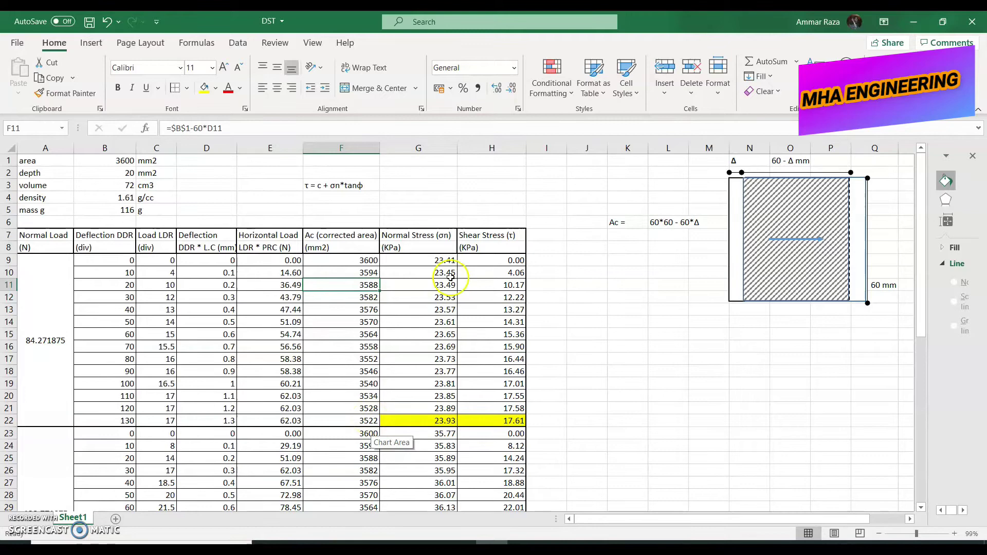
{"action": "left_click", "coordinate": [413, 263]}
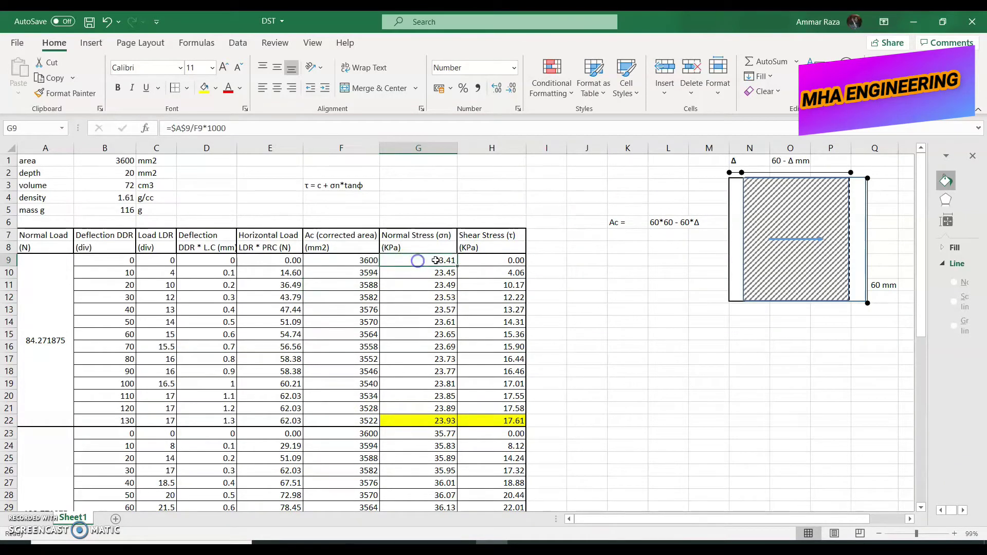
{"action": "left_click", "coordinate": [508, 244]}
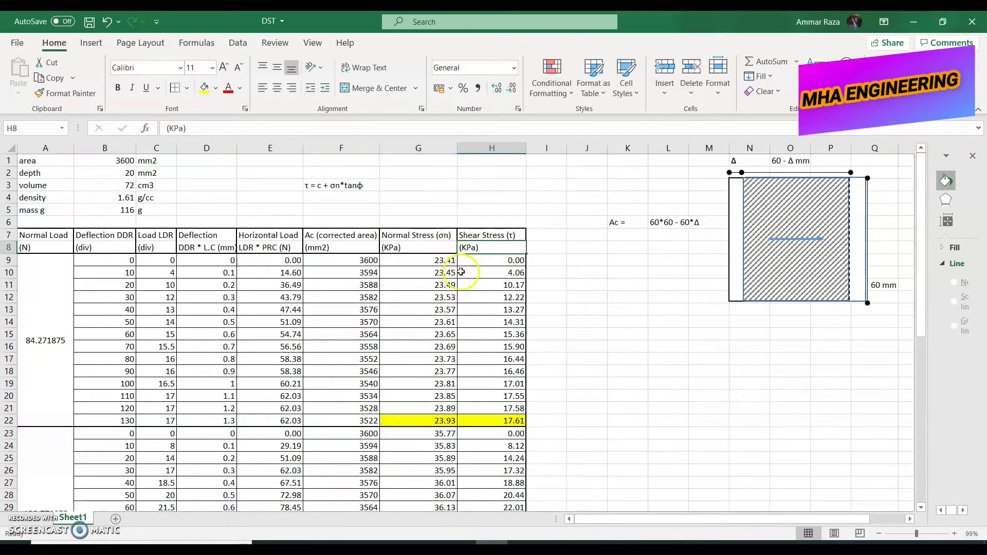
{"action": "left_click", "coordinate": [295, 246]}
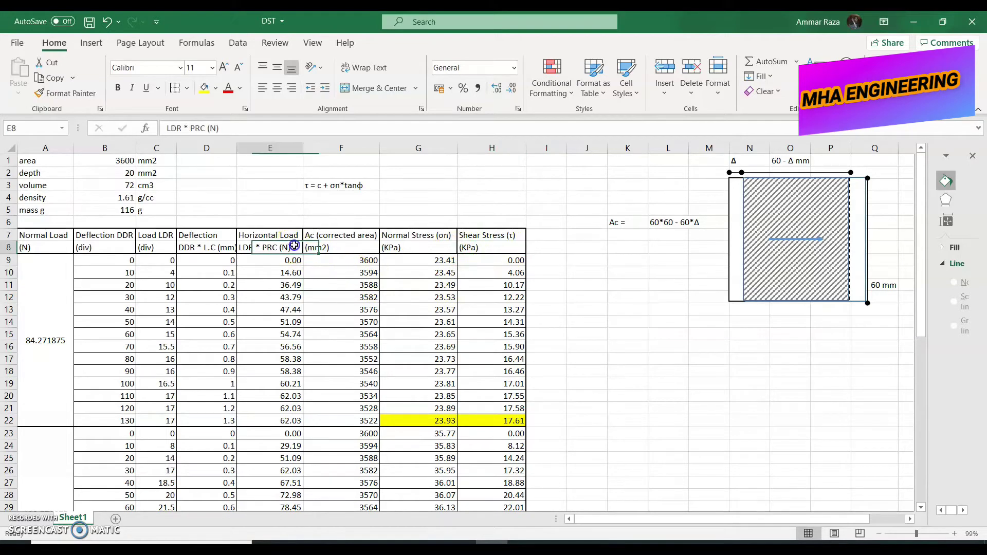
{"action": "left_click", "coordinate": [333, 246]}
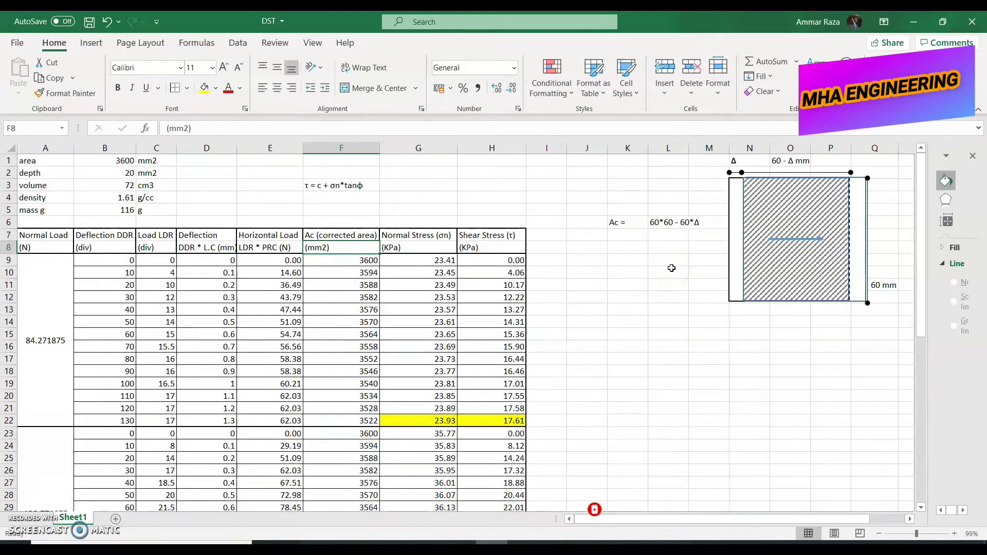
{"action": "left_click", "coordinate": [327, 251]}
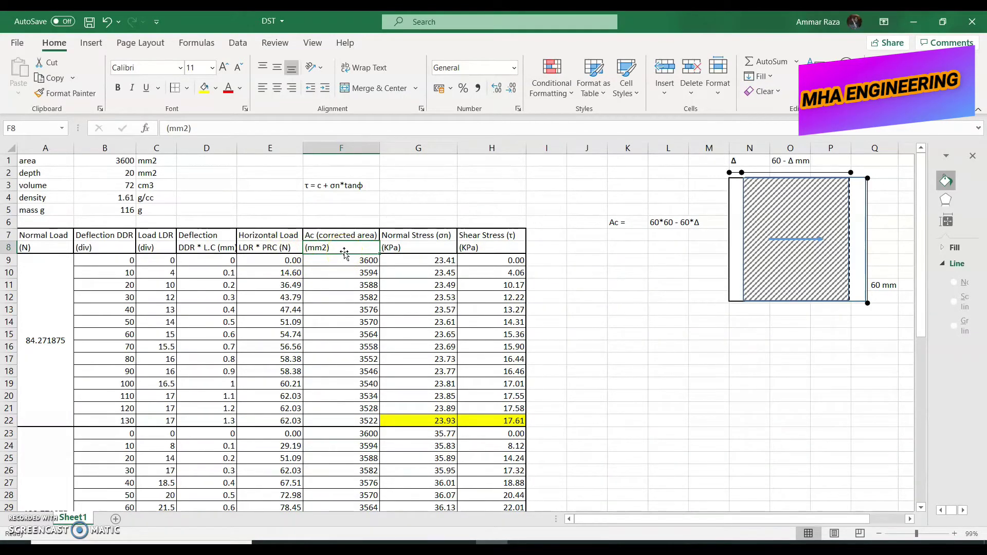
{"action": "left_click", "coordinate": [422, 262]}
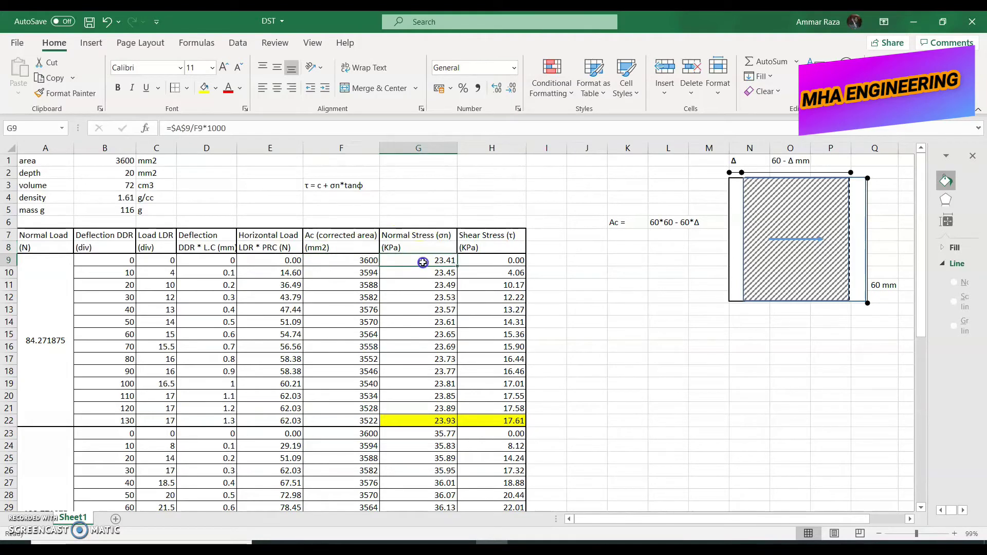
{"action": "double_click", "coordinate": [225, 127]}
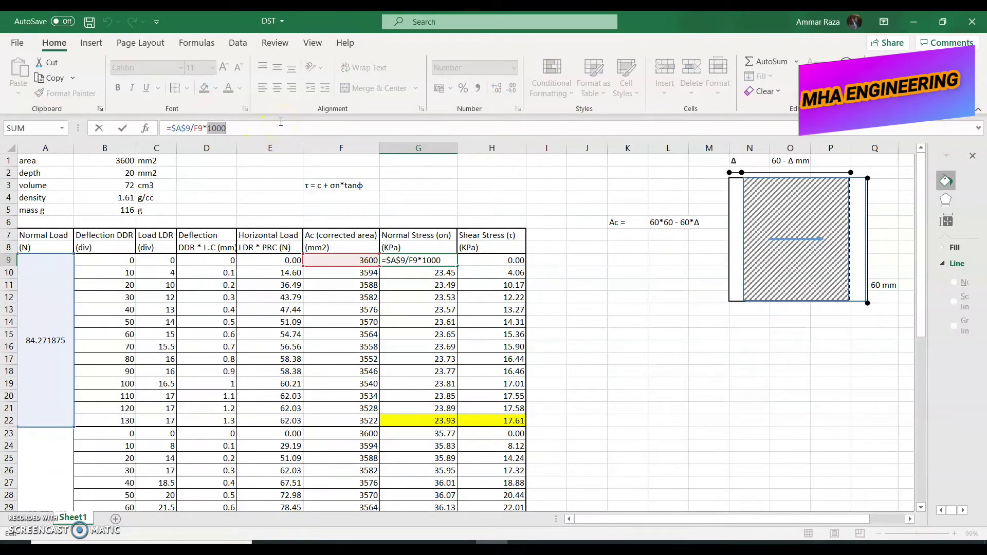
{"action": "key", "text": "Escape"}
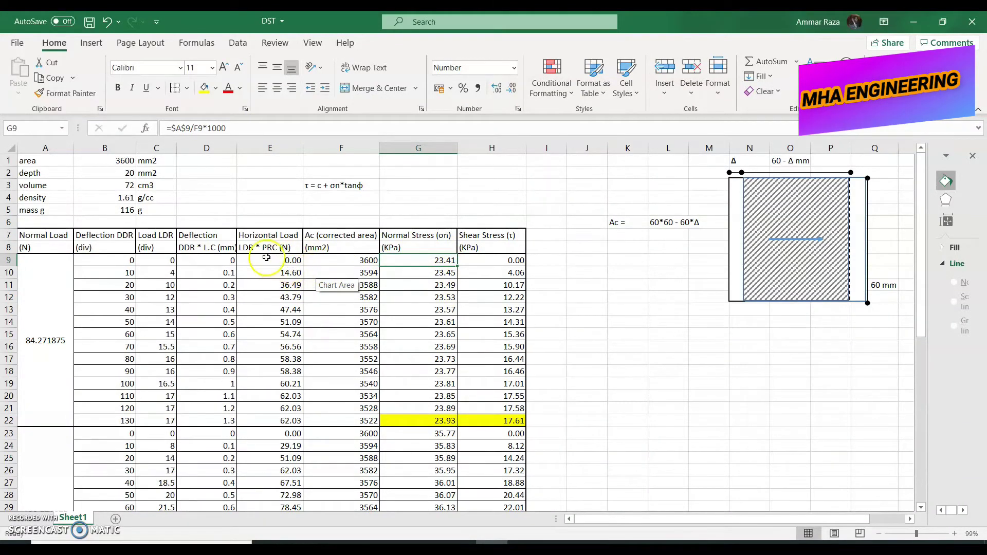
{"action": "left_click", "coordinate": [56, 285]}
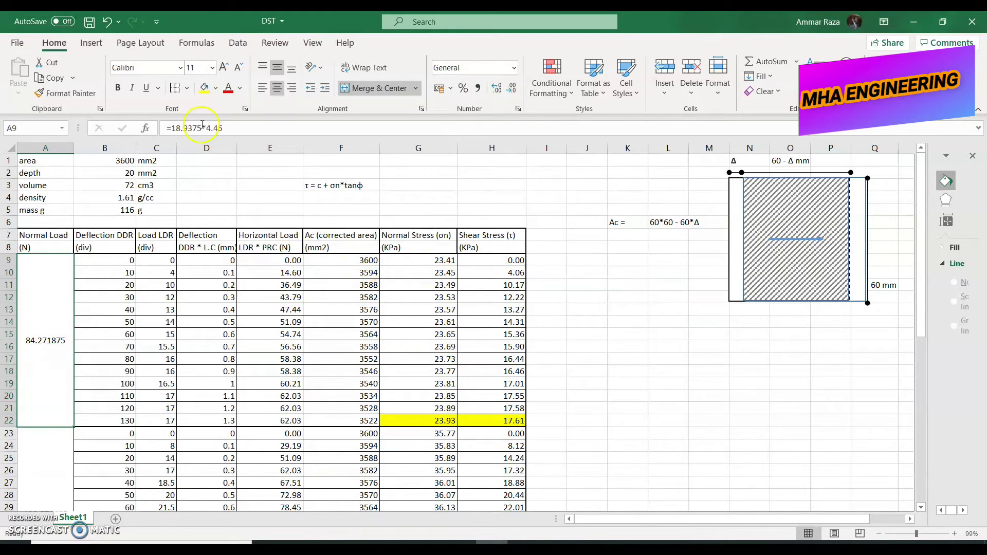
{"action": "left_click", "coordinate": [394, 260]}
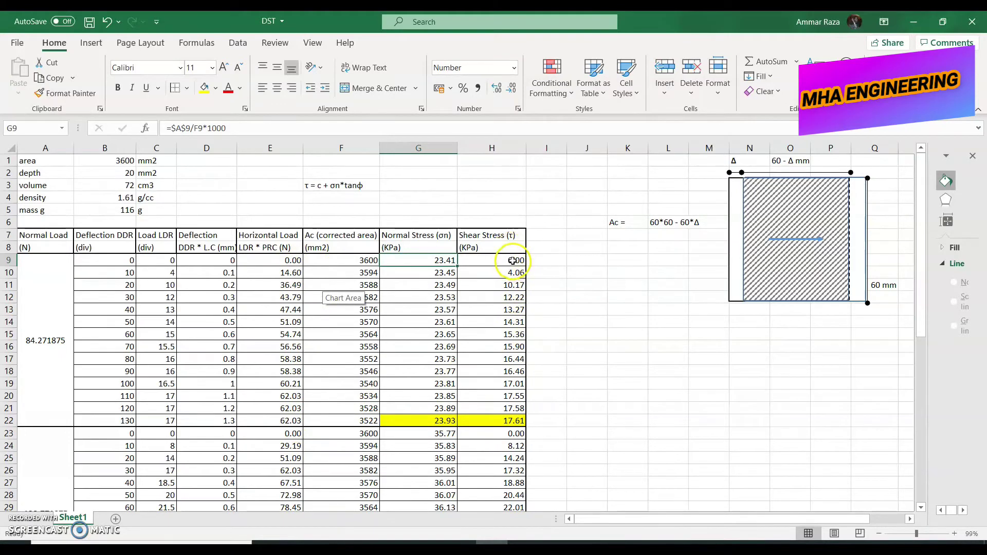
{"action": "left_click", "coordinate": [292, 261]}
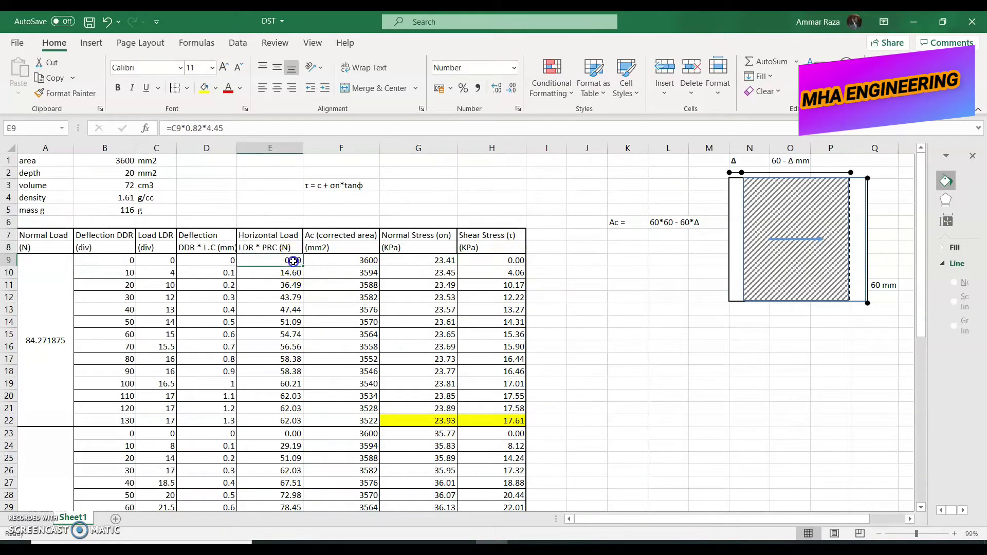
{"action": "left_click", "coordinate": [367, 262]}
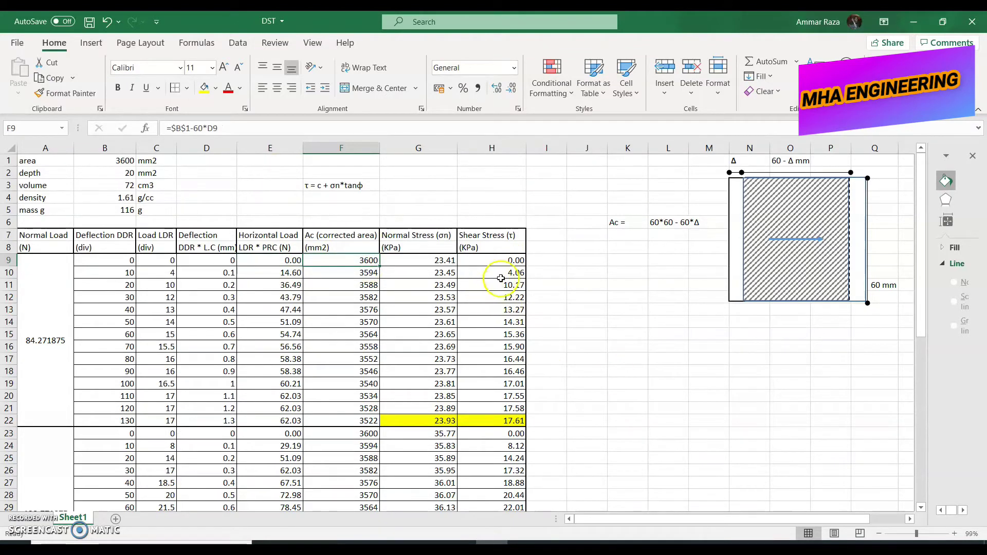
{"action": "left_click", "coordinate": [504, 262]}
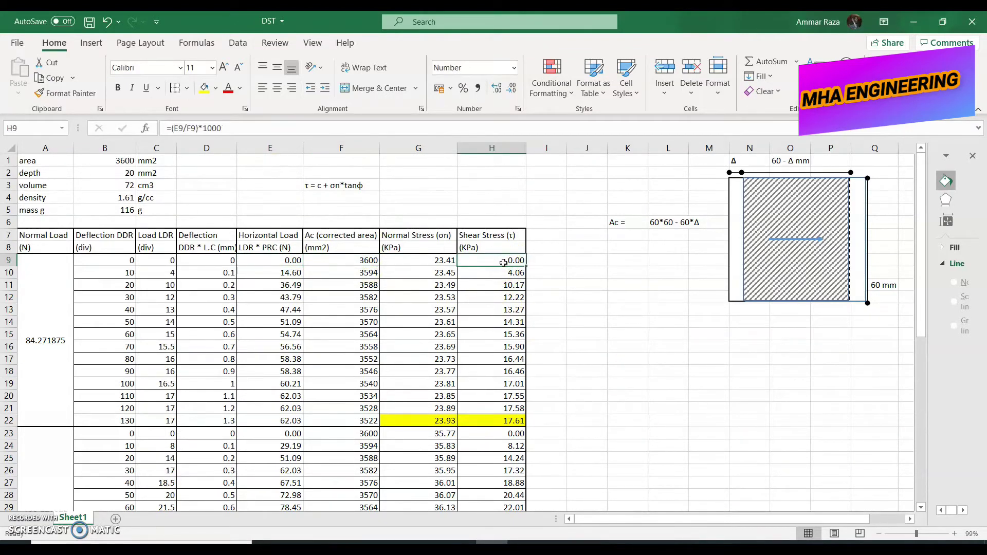
{"action": "left_click", "coordinate": [512, 421]}
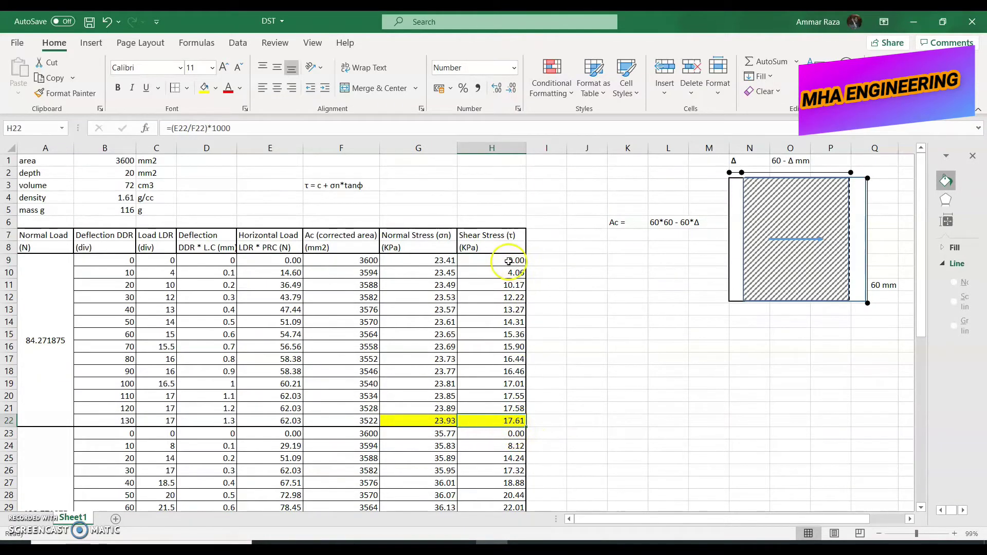
{"action": "left_click_drag", "start_coordinate": [507, 262], "coordinate": [497, 423]}
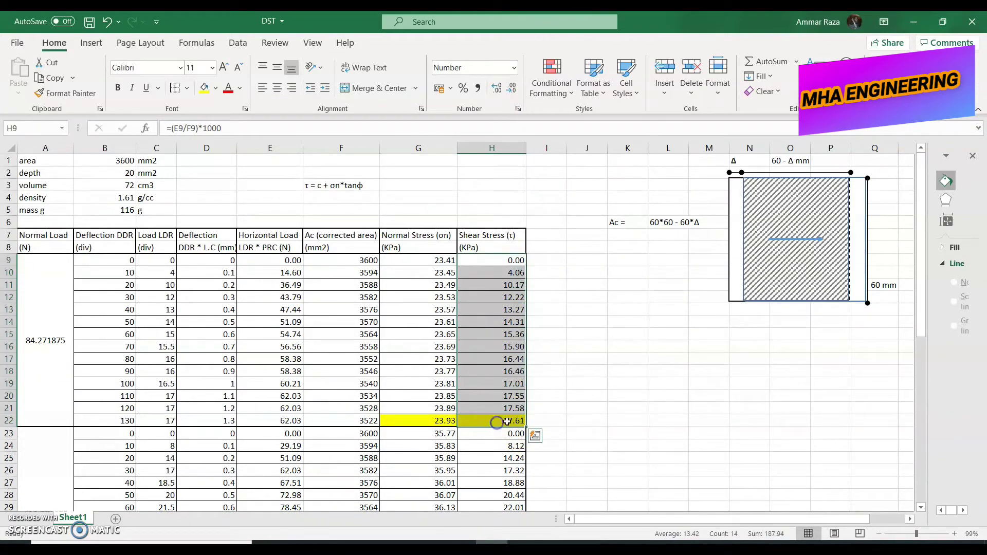
{"action": "left_click", "coordinate": [507, 410]}
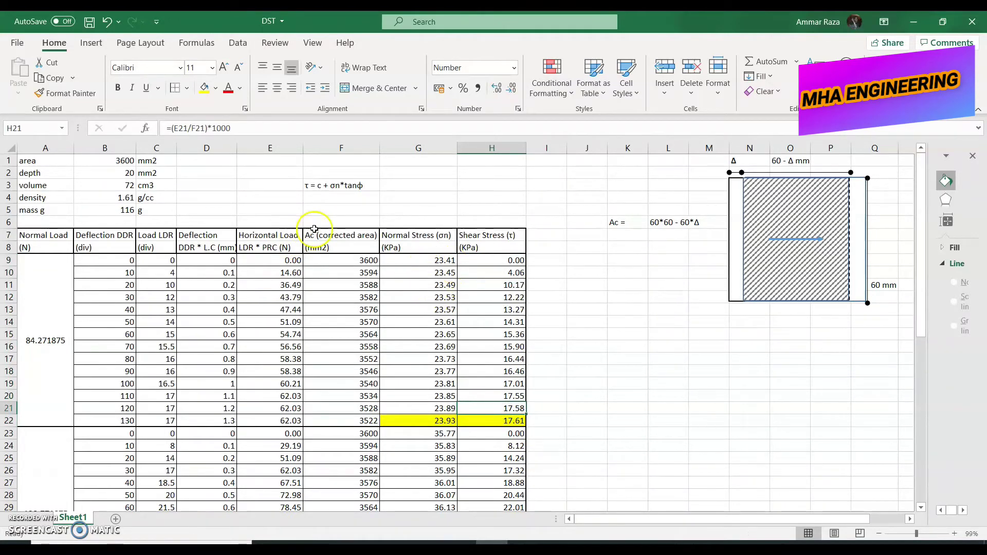
{"action": "left_click", "coordinate": [502, 421]}
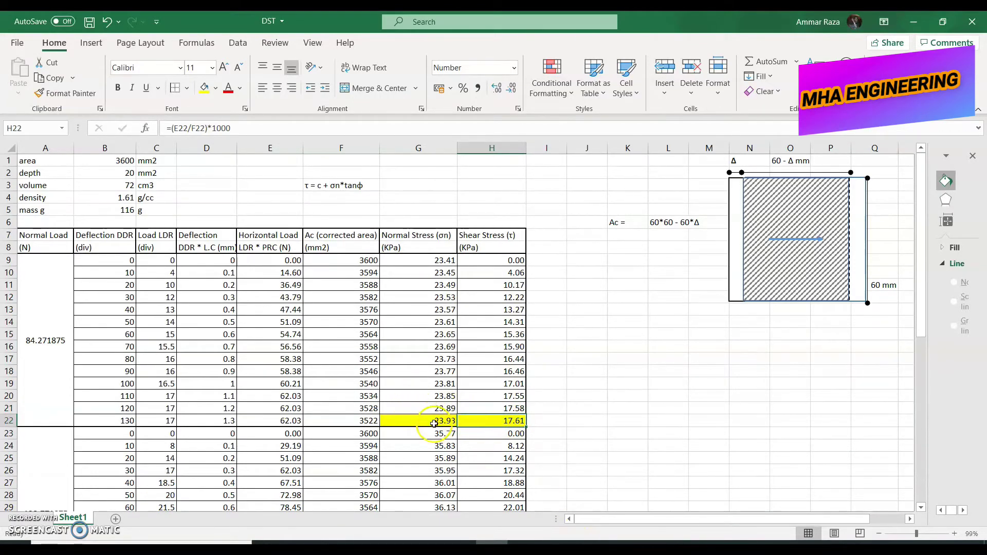
{"action": "left_click", "coordinate": [333, 188]}
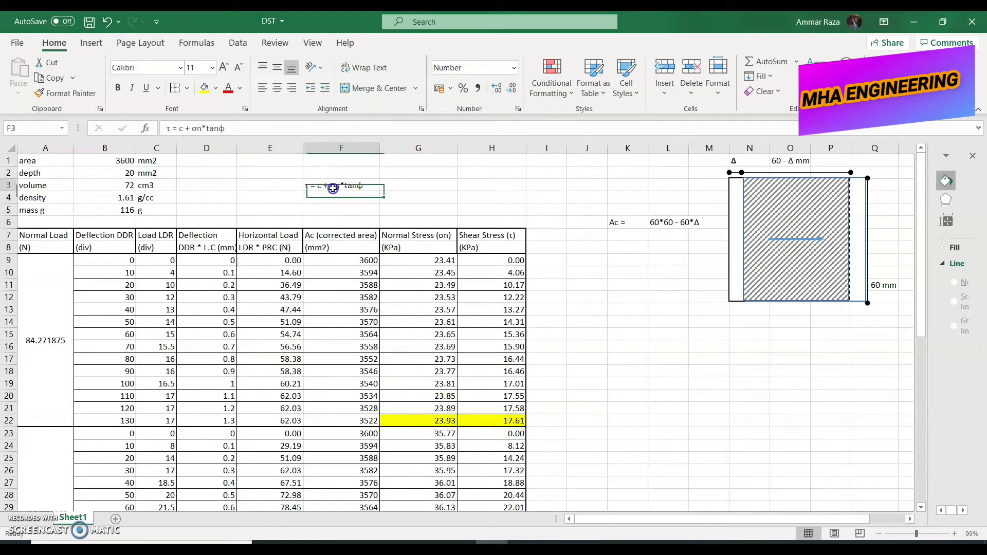
Check the peak normal stress formula in G22 and the second and third normal load values.
{"action": "left_click", "coordinate": [446, 422]}
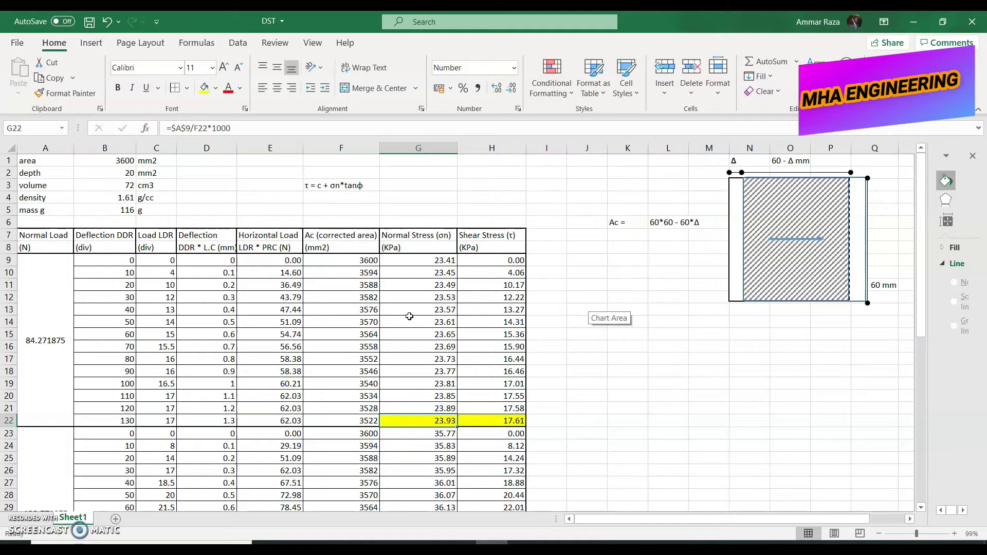
{"action": "scroll", "coordinate": [410, 316], "scroll_direction": "down", "scroll_amount": 3}
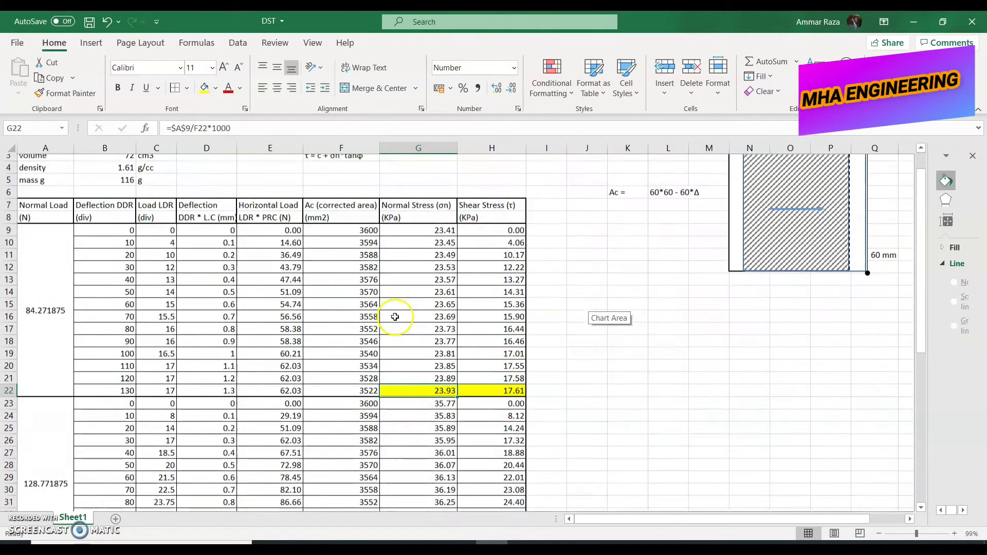
{"action": "left_click", "coordinate": [44, 382]}
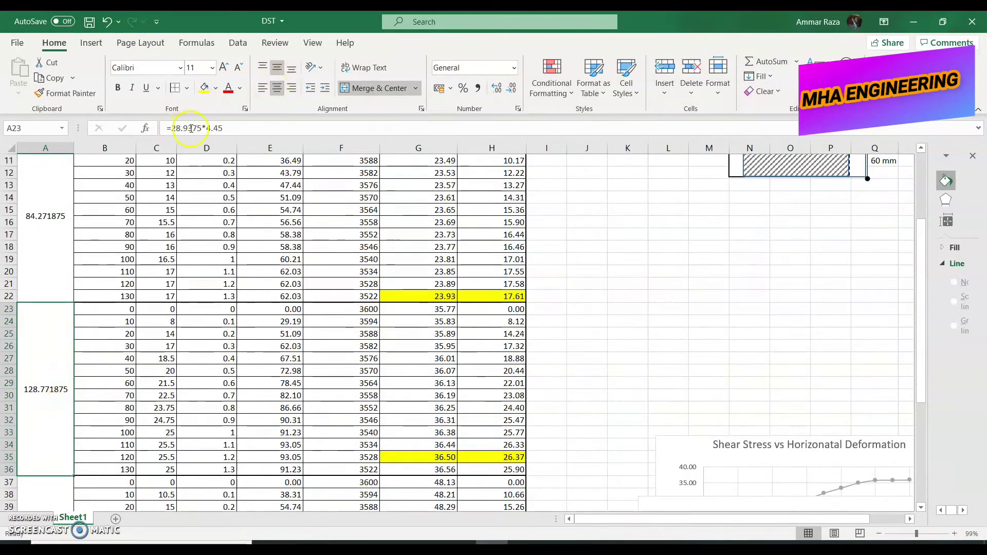
{"action": "scroll", "coordinate": [199, 222], "scroll_direction": "down", "scroll_amount": 3}
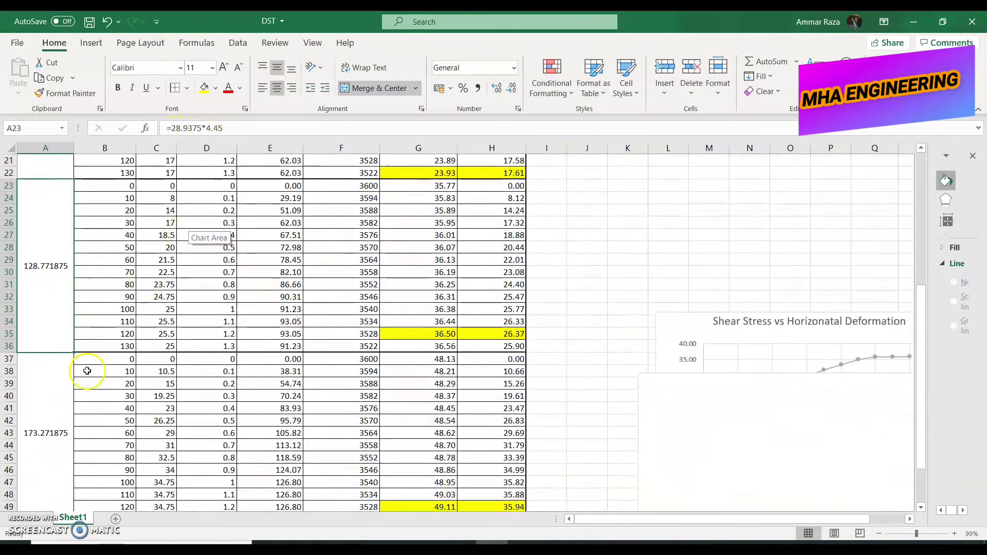
{"action": "left_click", "coordinate": [56, 371]}
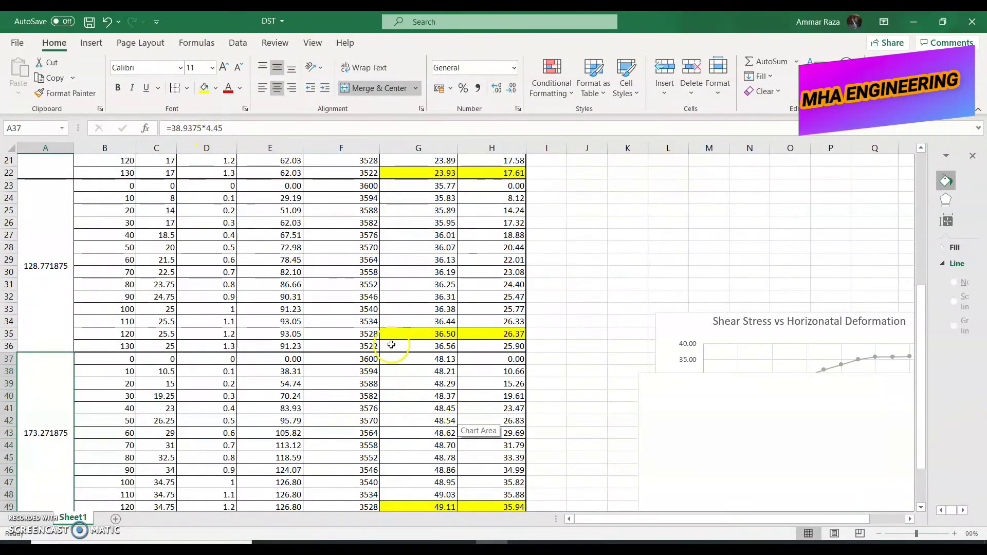
Check the peak stress values in G35, G49 and H49.
{"action": "scroll", "coordinate": [398, 351], "scroll_direction": "up", "scroll_amount": 7}
{"action": "scroll", "coordinate": [412, 333], "scroll_direction": "down", "scroll_amount": 4}
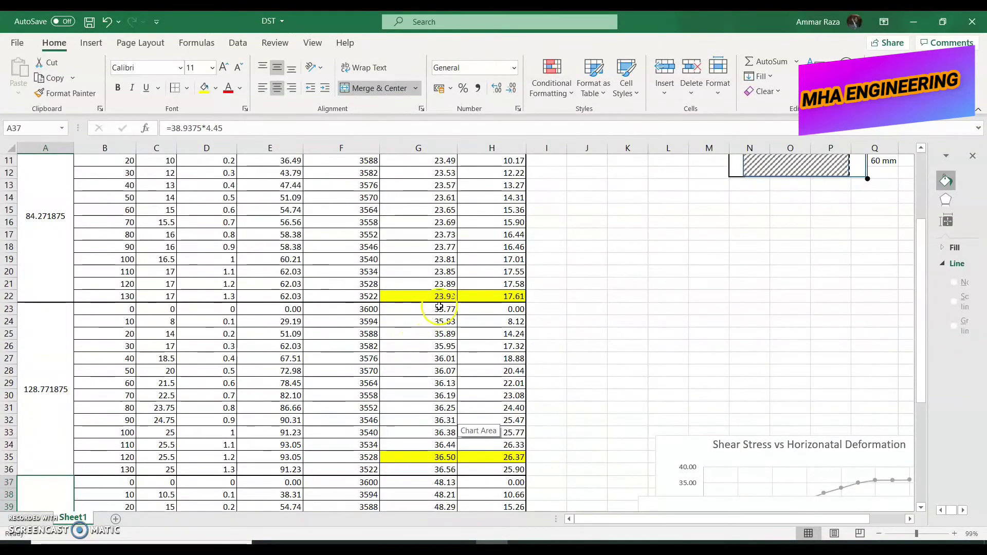
{"action": "scroll", "coordinate": [432, 288], "scroll_direction": "up", "scroll_amount": 4}
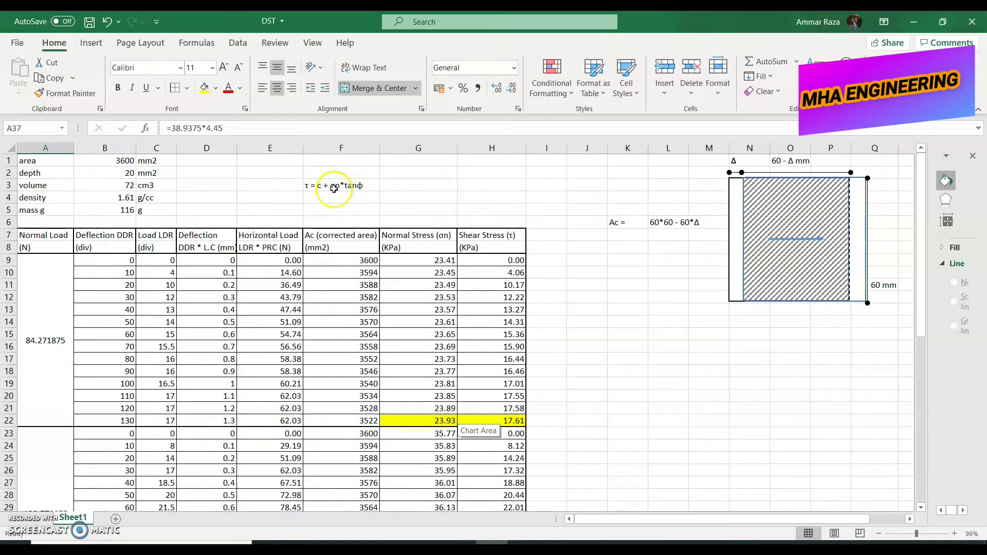
{"action": "scroll", "coordinate": [473, 370], "scroll_direction": "down", "scroll_amount": 3}
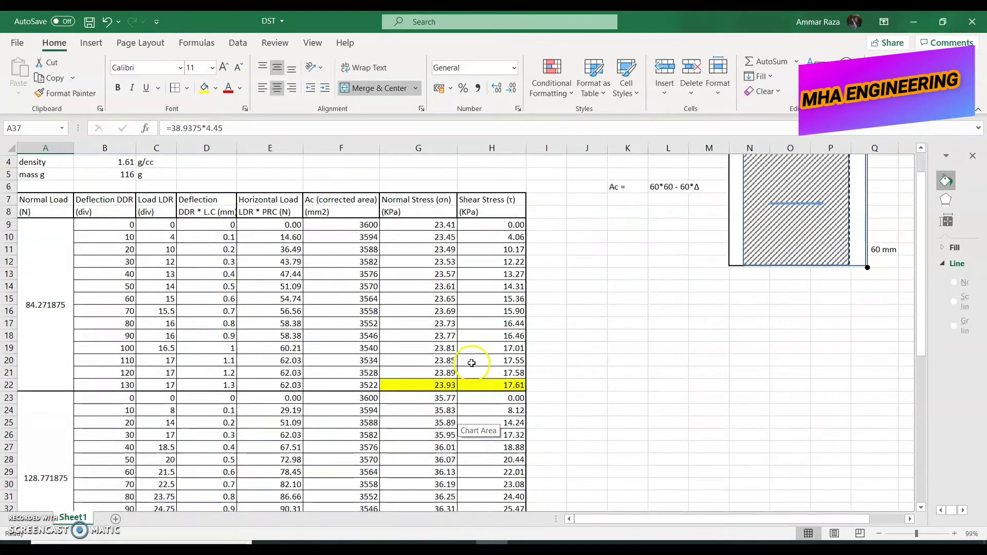
{"action": "left_click", "coordinate": [441, 457]}
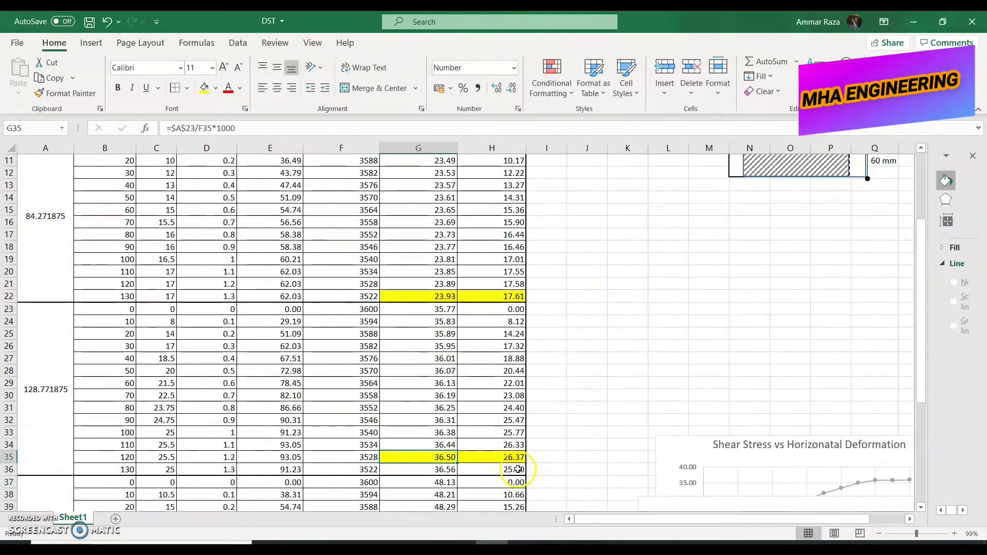
{"action": "scroll", "coordinate": [515, 460], "scroll_direction": "down", "scroll_amount": 3}
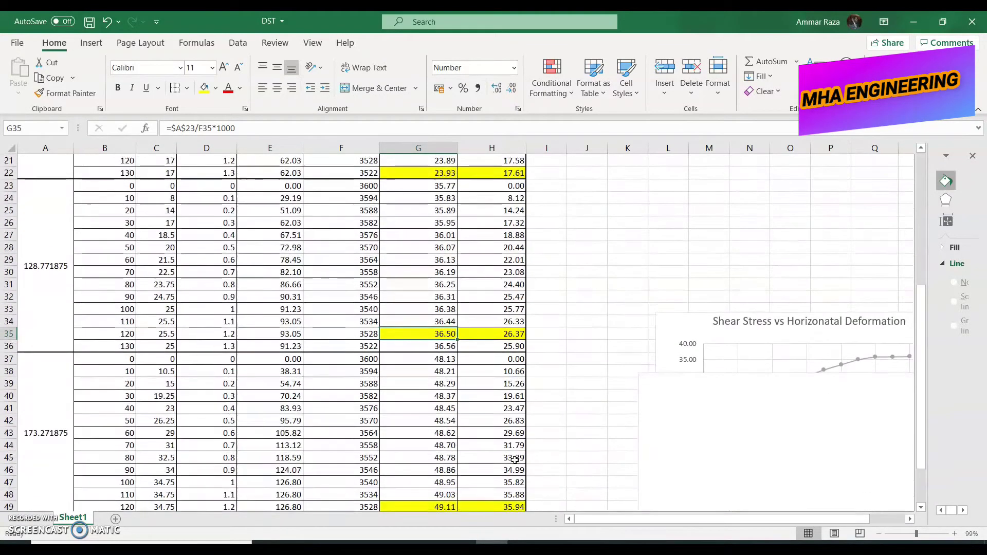
{"action": "left_click", "coordinate": [437, 507]}
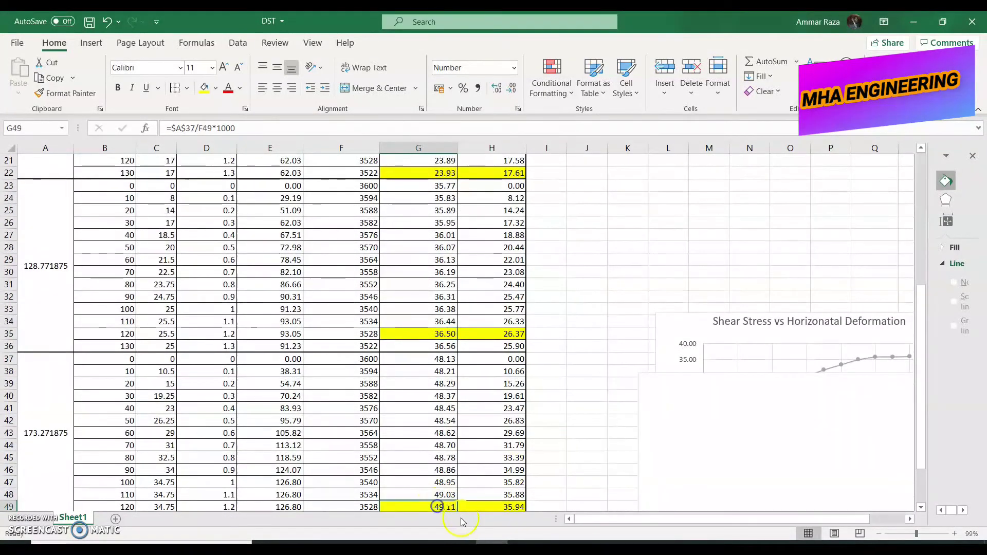
{"action": "left_click", "coordinate": [488, 508]}
{"action": "scroll", "coordinate": [491, 493], "scroll_direction": "down", "scroll_amount": 3}
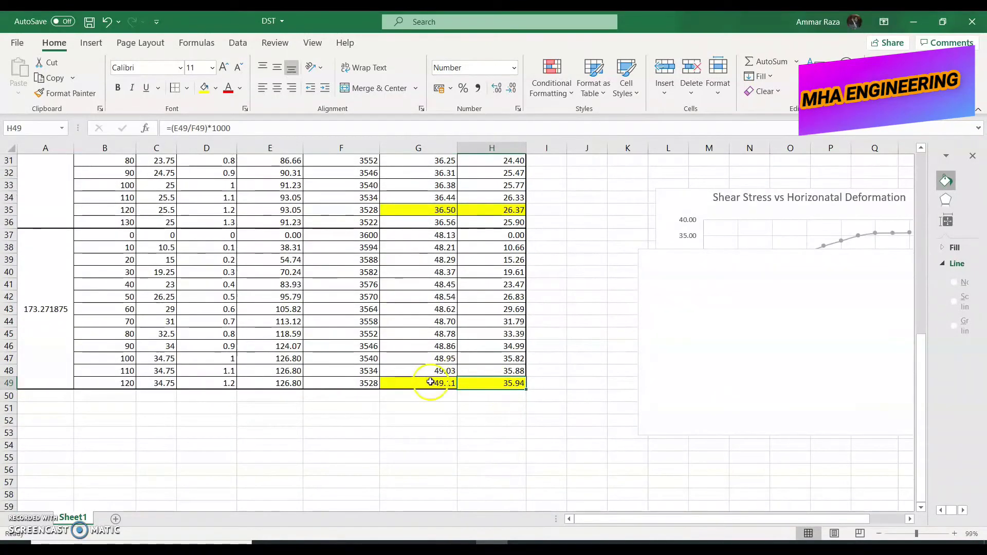
{"action": "scroll", "coordinate": [434, 379], "scroll_direction": "up", "scroll_amount": 10}
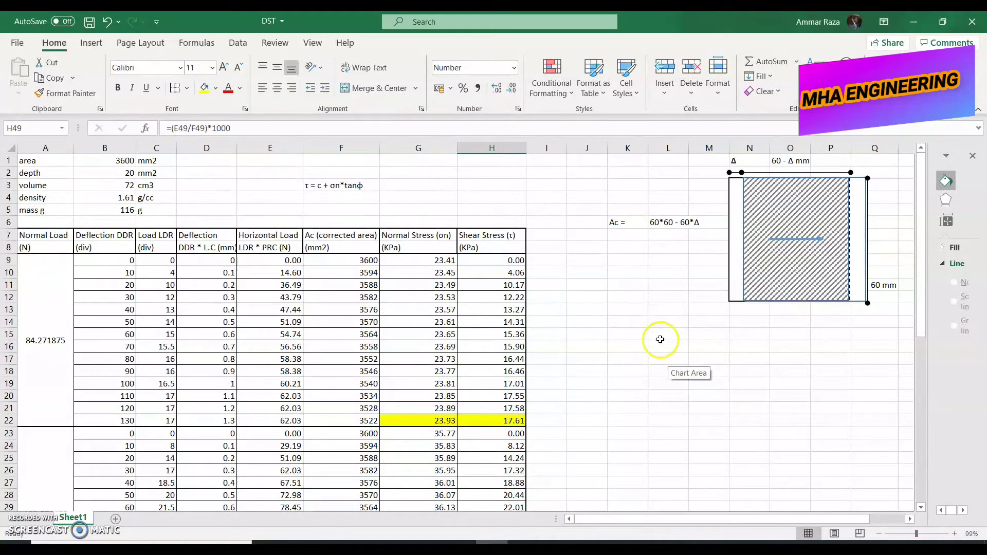
Move the shear stress vs deformation chart up beside the data table.
{"action": "scroll", "coordinate": [669, 392], "scroll_direction": "down", "scroll_amount": 3}
{"action": "left_click_drag", "start_coordinate": [690, 444], "coordinate": [620, 273]}
{"action": "left_click", "coordinate": [954, 347]}
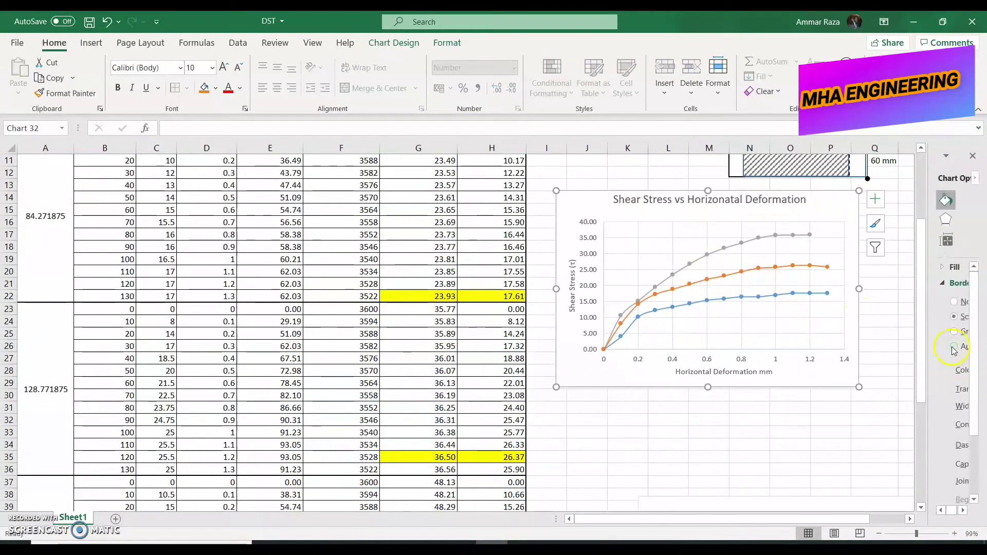
{"action": "scroll", "coordinate": [934, 291], "scroll_direction": "up", "scroll_amount": 3}
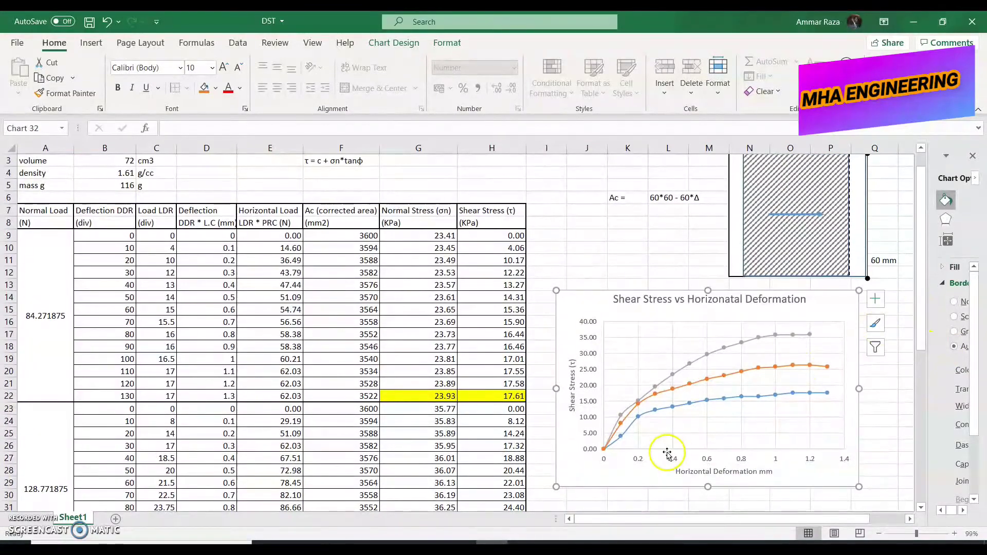
Bring up the chart's context menu after briefly checking the orange 20lbs series options.
{"action": "right_click", "coordinate": [620, 469]}
{"action": "left_click", "coordinate": [783, 371]}
{"action": "right_click", "coordinate": [783, 369]}
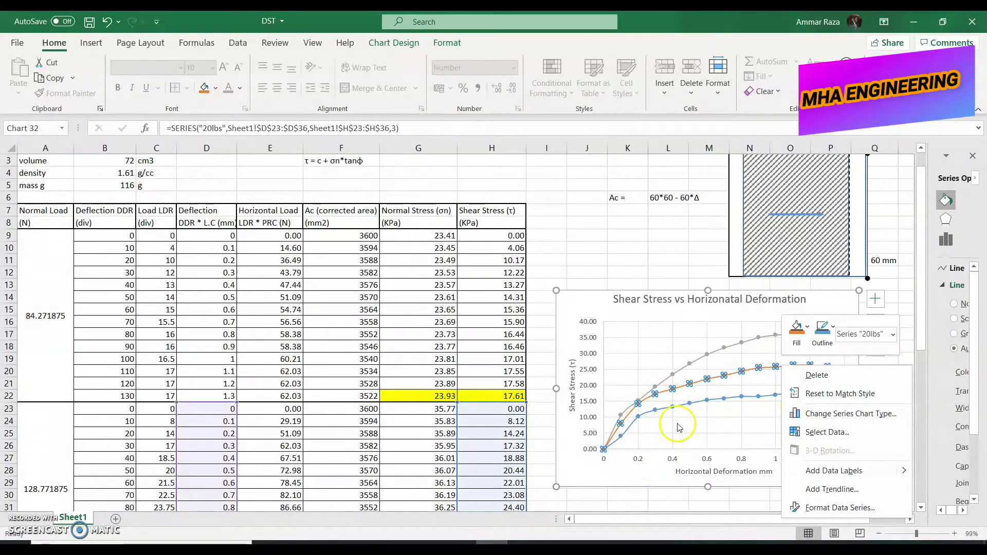
{"action": "left_click", "coordinate": [673, 322]}
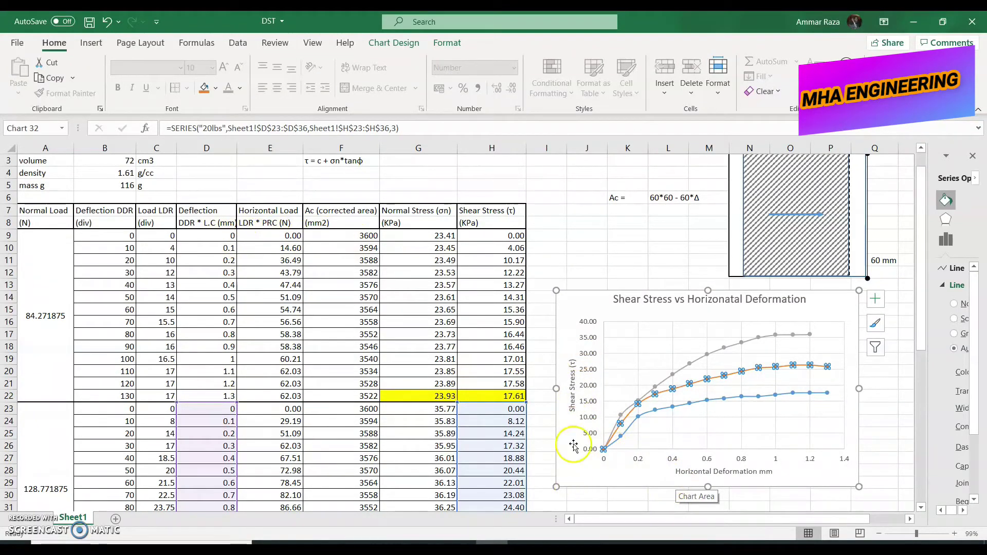
{"action": "right_click", "coordinate": [675, 443]}
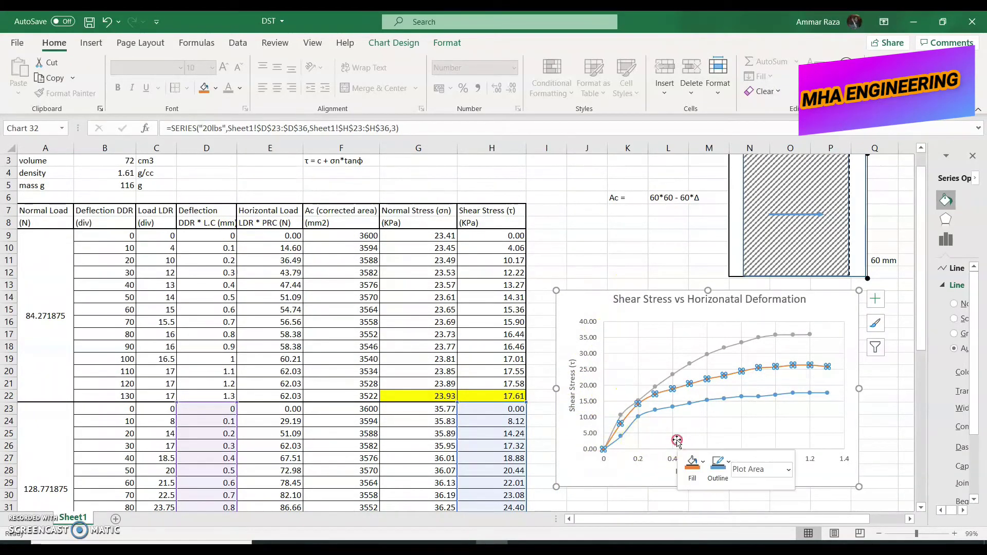
Remove the '30 lbs σn' series and add a new series named '30 lbs'.
{"action": "left_click", "coordinate": [720, 387]}
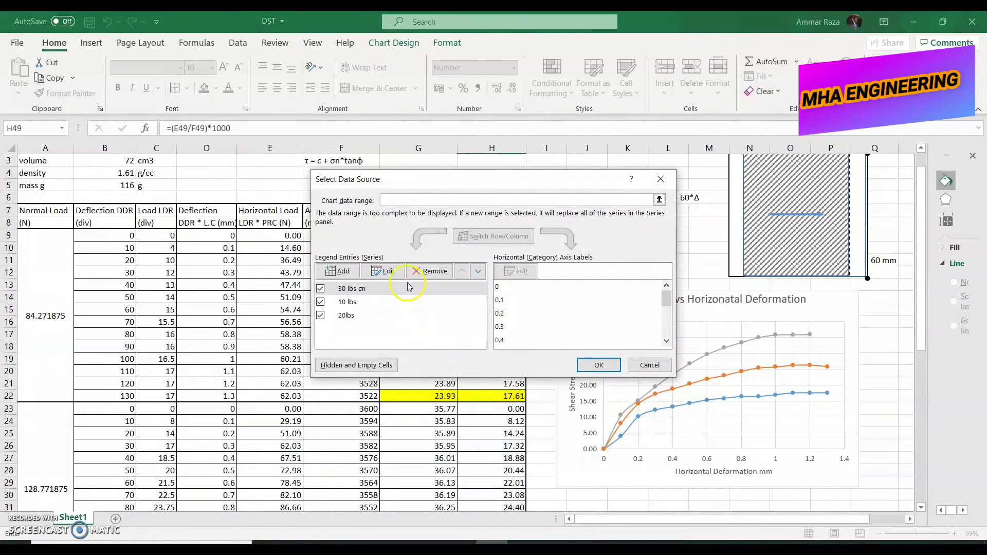
{"action": "left_click", "coordinate": [430, 271]}
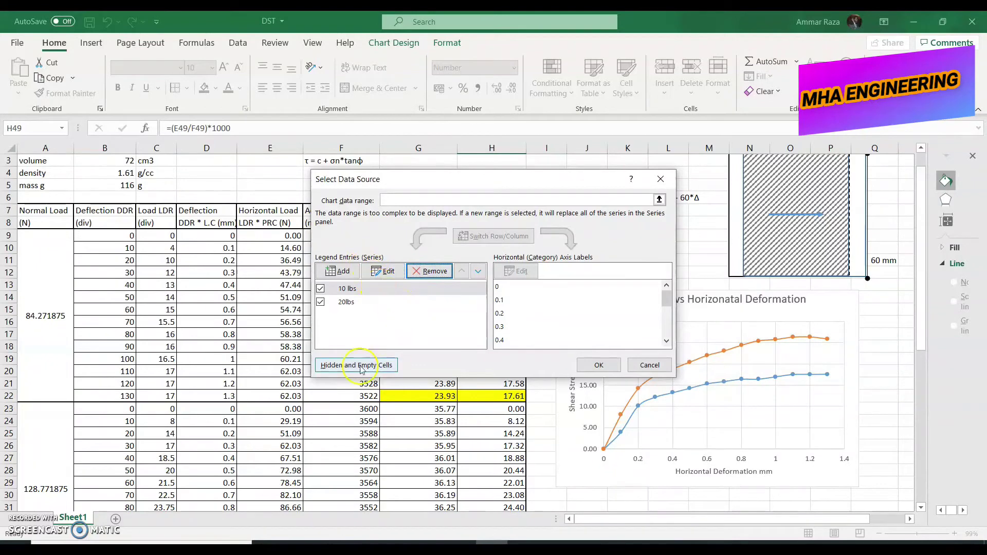
{"action": "left_click", "coordinate": [349, 276]}
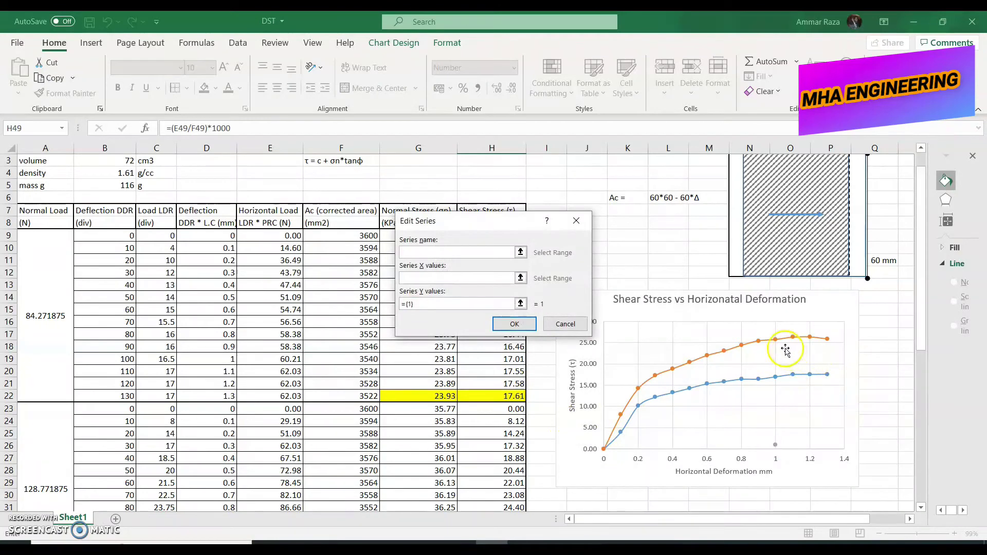
{"action": "mouse_move", "coordinate": [775, 343]}
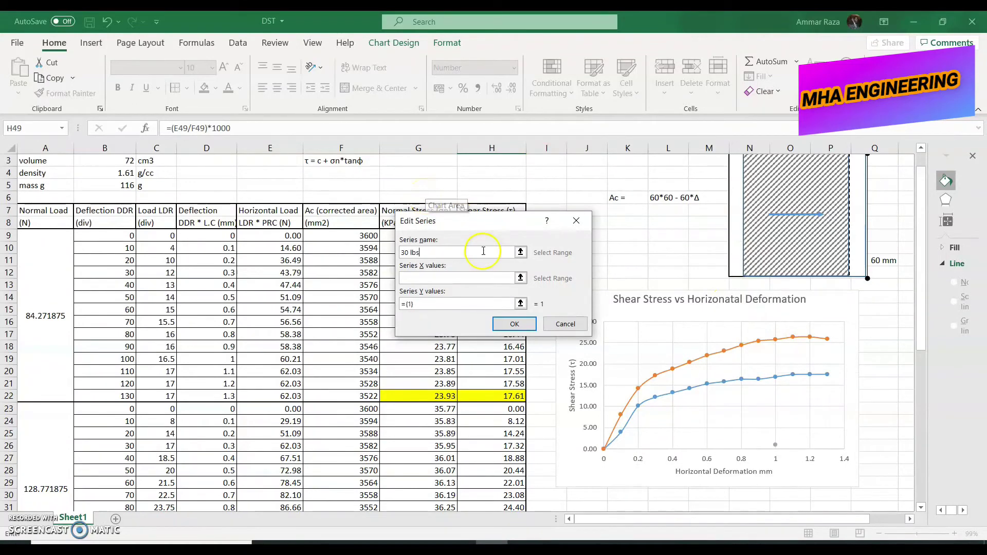
{"action": "type", "text": "30 lbs"}
Plot 30 lbs with X values D37:D49 and Y values H37:H49, then select G22:H22.
{"action": "left_click", "coordinate": [520, 278]}
{"action": "scroll", "coordinate": [391, 266], "scroll_direction": "down", "scroll_amount": 10}
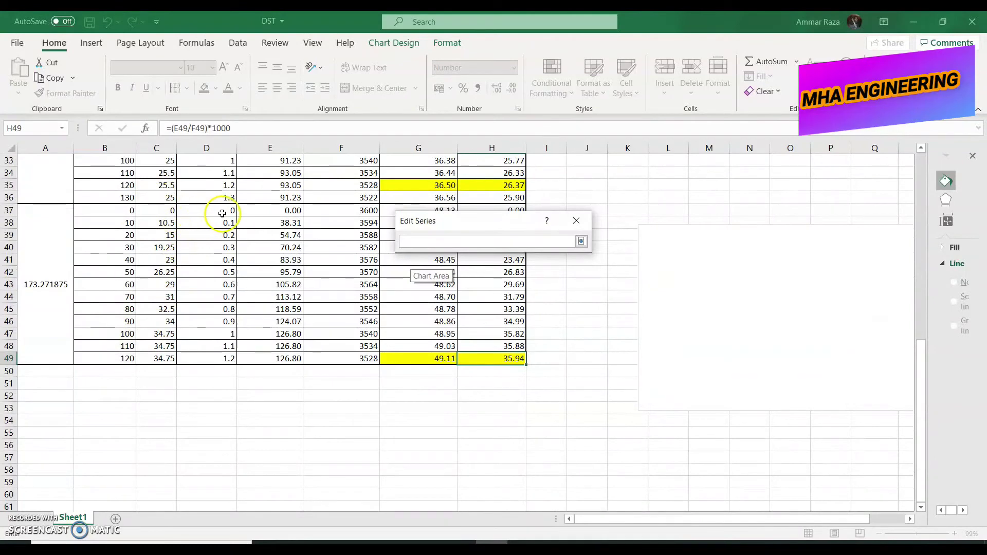
{"action": "left_click_drag", "start_coordinate": [222, 210], "coordinate": [201, 359]}
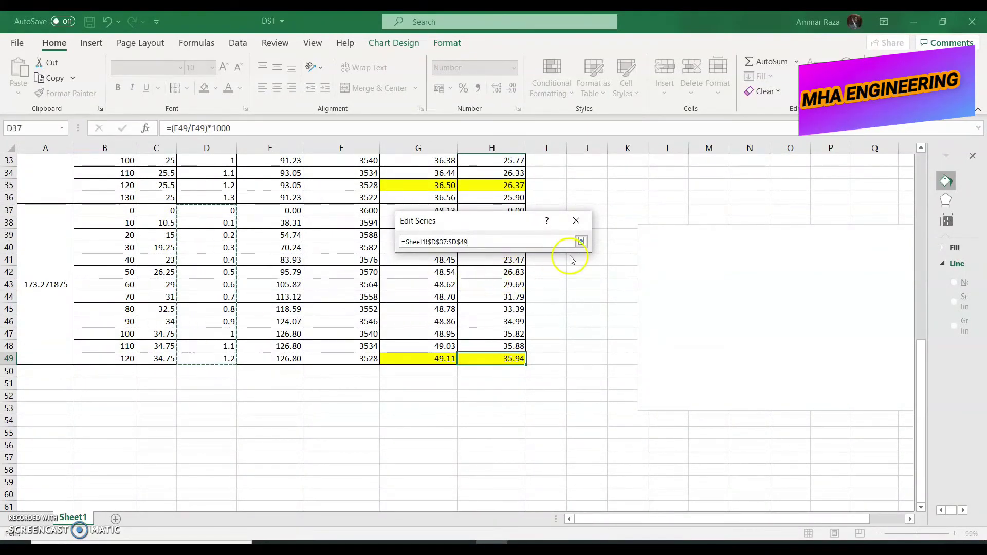
{"action": "left_click", "coordinate": [581, 242]}
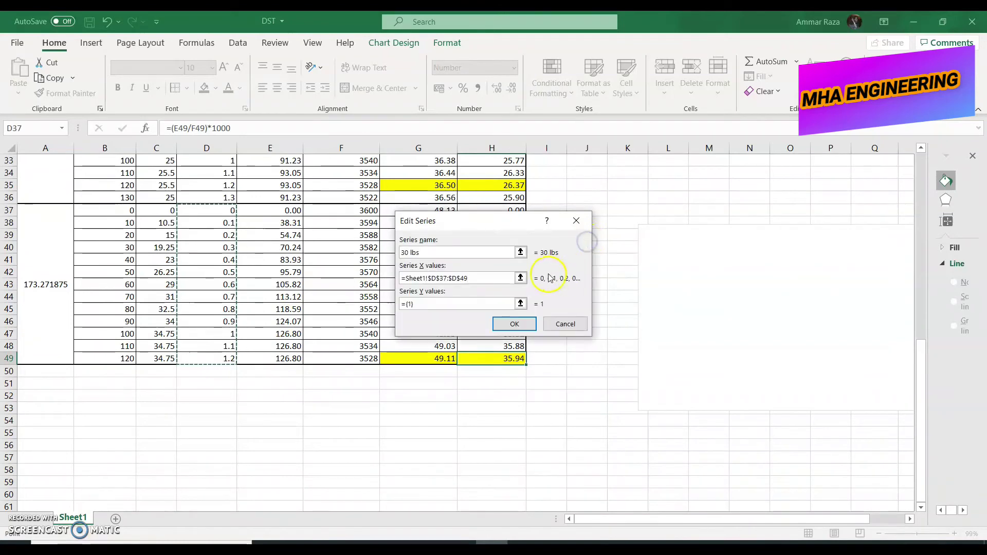
{"action": "left_click", "coordinate": [520, 304]}
{"action": "left_click_drag", "start_coordinate": [489, 209], "coordinate": [493, 352]}
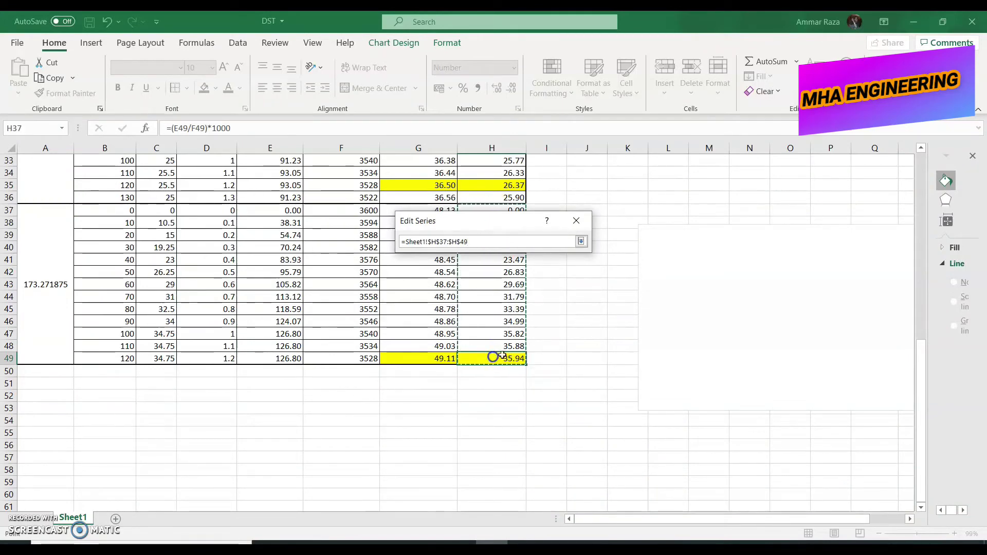
{"action": "left_click", "coordinate": [581, 242]}
{"action": "left_click", "coordinate": [533, 327]}
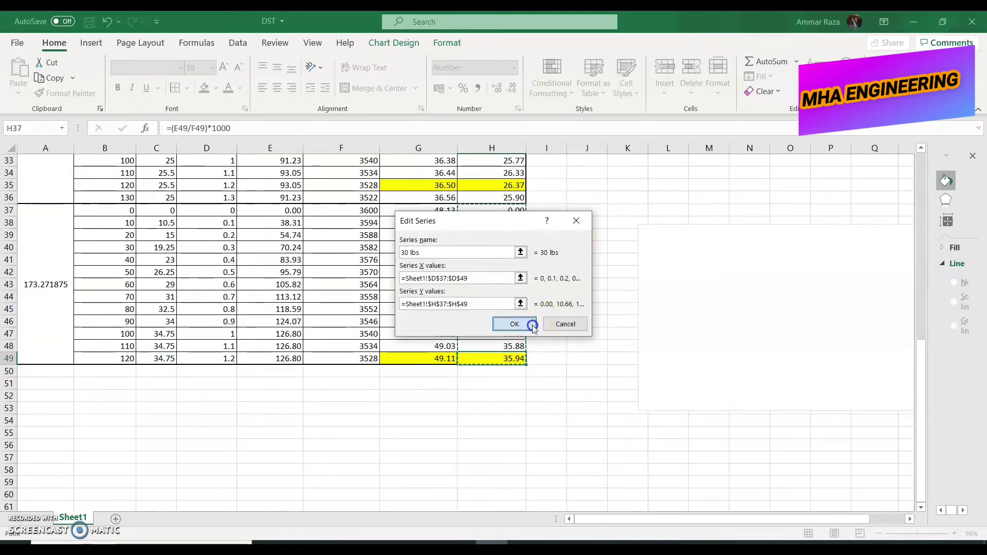
{"action": "left_click", "coordinate": [591, 364]}
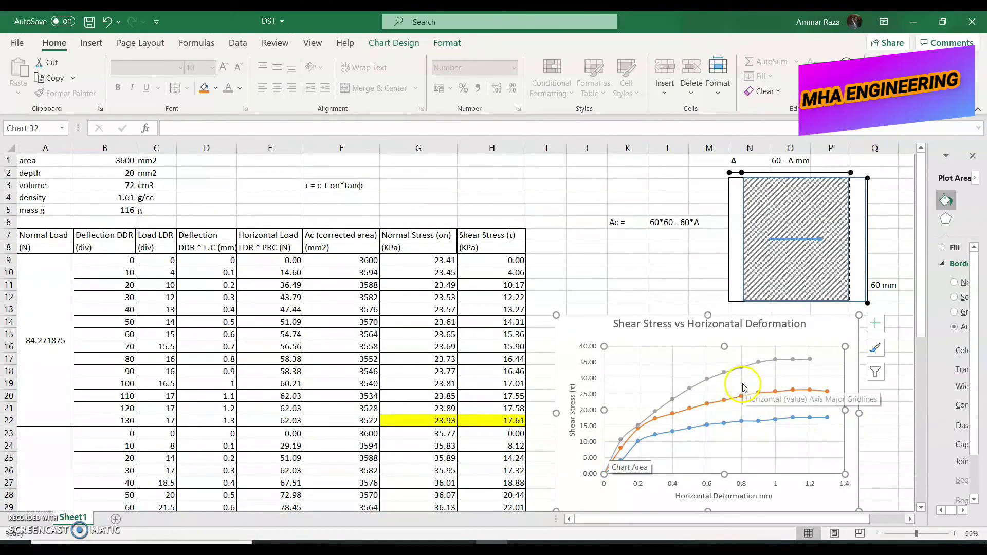
{"action": "scroll", "coordinate": [743, 386], "scroll_direction": "down", "scroll_amount": 3}
{"action": "left_click_drag", "start_coordinate": [508, 297], "coordinate": [454, 293]}
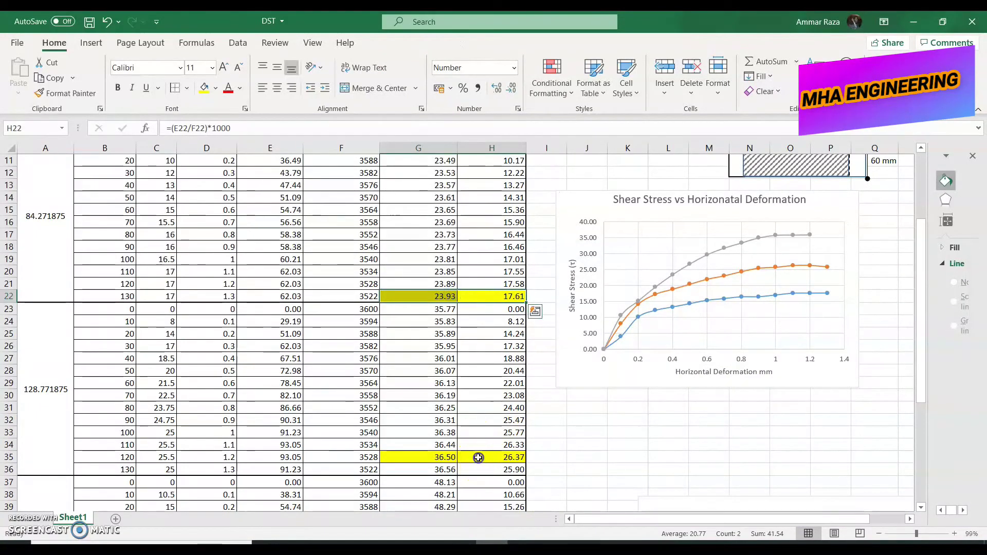
Select the peak rows G35:H35 and G49:H49, and move the new blank chart up beside the table.
{"action": "left_click_drag", "start_coordinate": [473, 458], "coordinate": [450, 455]}
{"action": "scroll", "coordinate": [473, 411], "scroll_direction": "down", "scroll_amount": 7}
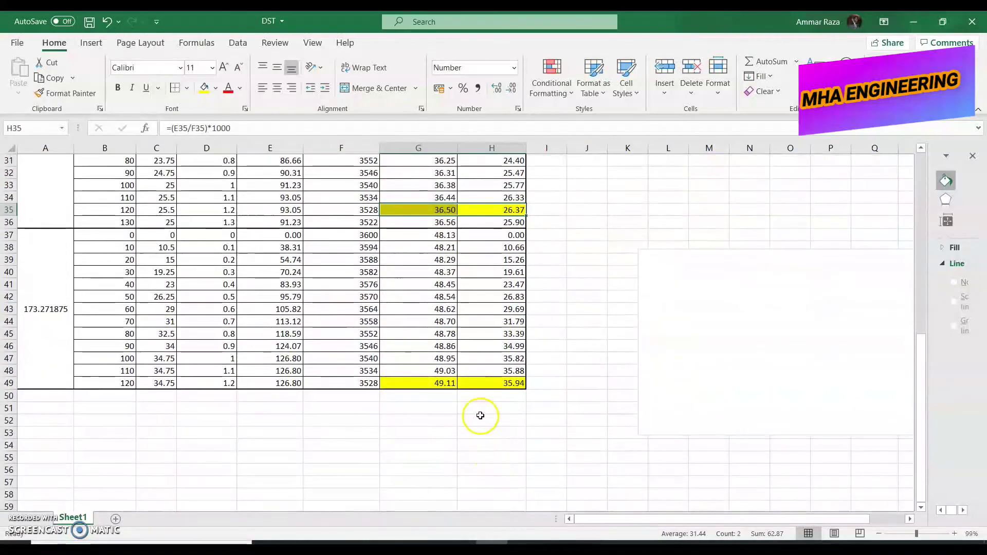
{"action": "left_click_drag", "start_coordinate": [476, 384], "coordinate": [448, 380]}
{"action": "left_click_drag", "start_coordinate": [710, 256], "coordinate": [590, 191]}
{"action": "scroll", "coordinate": [745, 254], "scroll_direction": "up", "scroll_amount": 7}
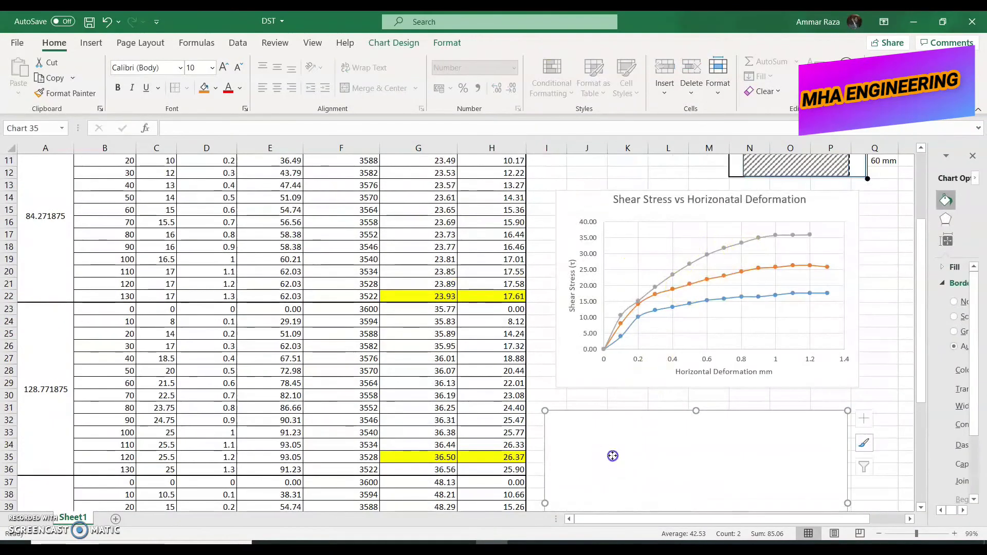
{"action": "left_click_drag", "start_coordinate": [612, 456], "coordinate": [622, 286]}
Add a series to the blank chart with X values G22, G35 and G49.
{"action": "right_click", "coordinate": [650, 287]}
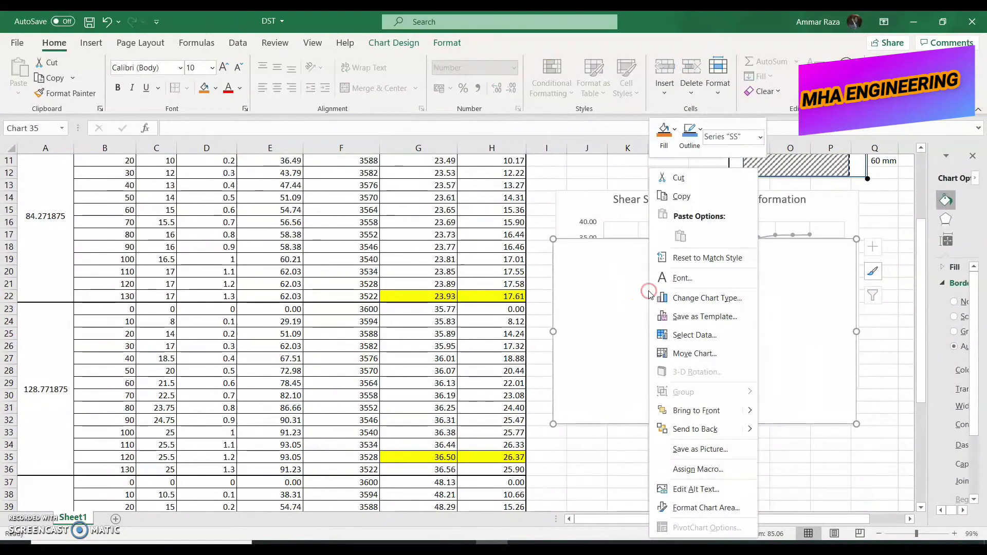
{"action": "left_click", "coordinate": [697, 334]}
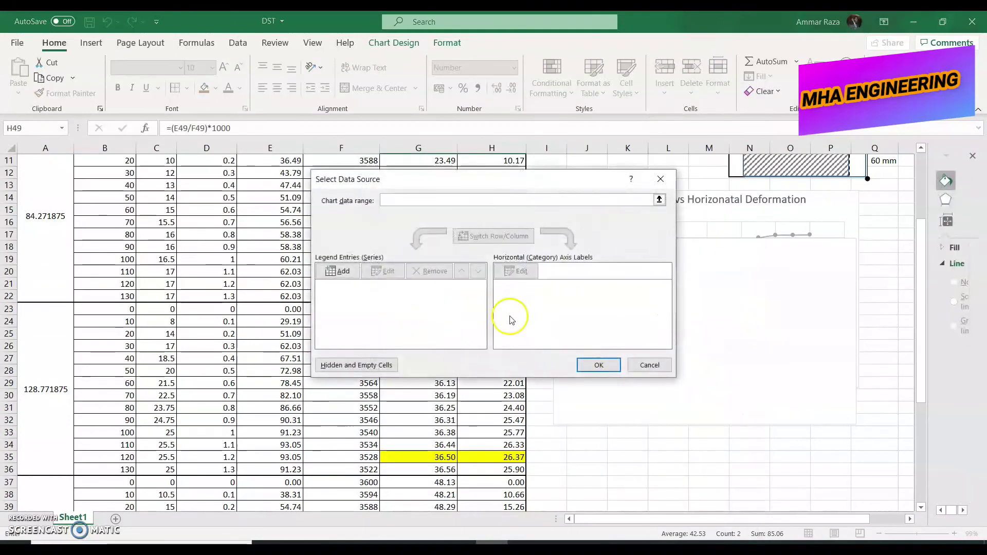
{"action": "left_click_drag", "start_coordinate": [418, 184], "coordinate": [653, 147]}
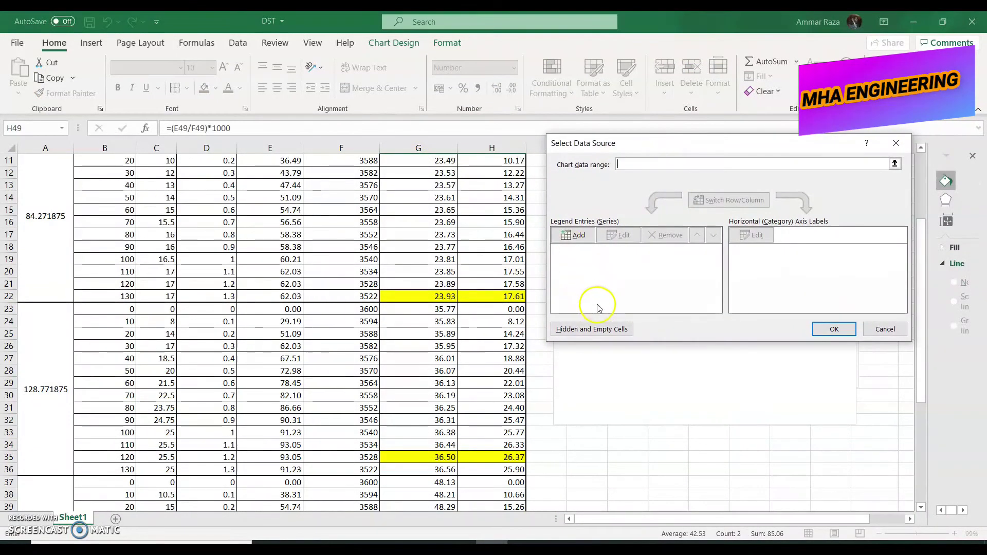
{"action": "left_click", "coordinate": [578, 235]}
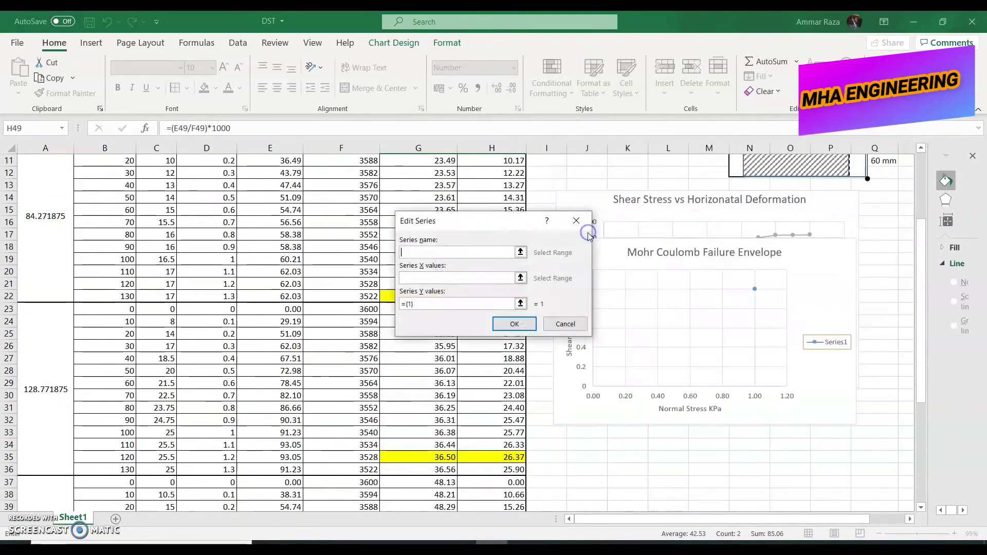
{"action": "left_click", "coordinate": [521, 278]}
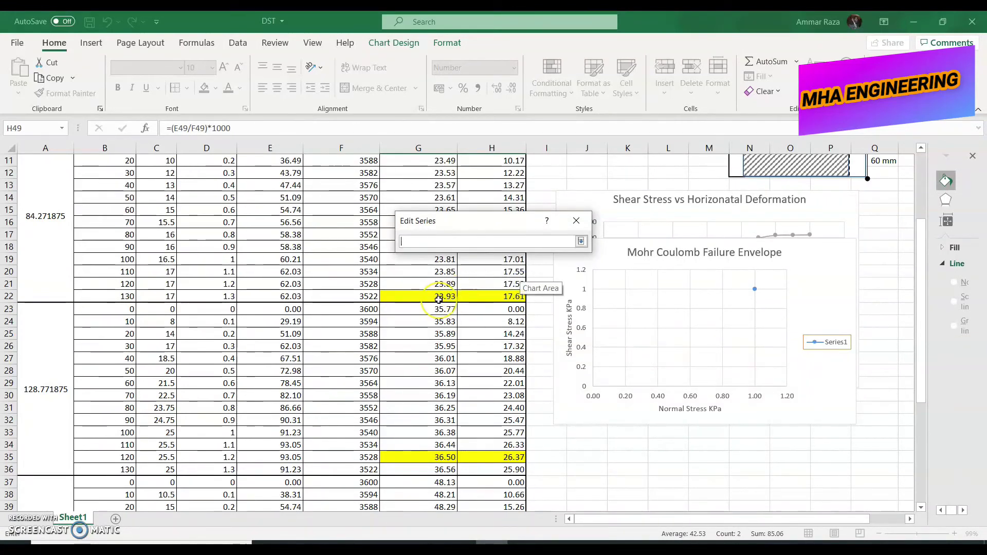
{"action": "left_click", "coordinate": [439, 299]}
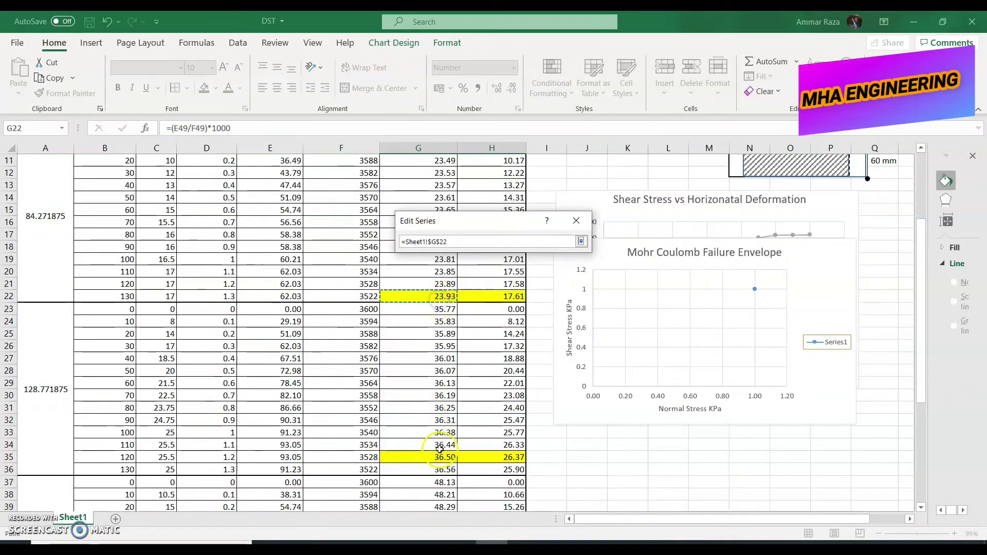
{"action": "left_click", "coordinate": [427, 461], "text": "ctrl"}
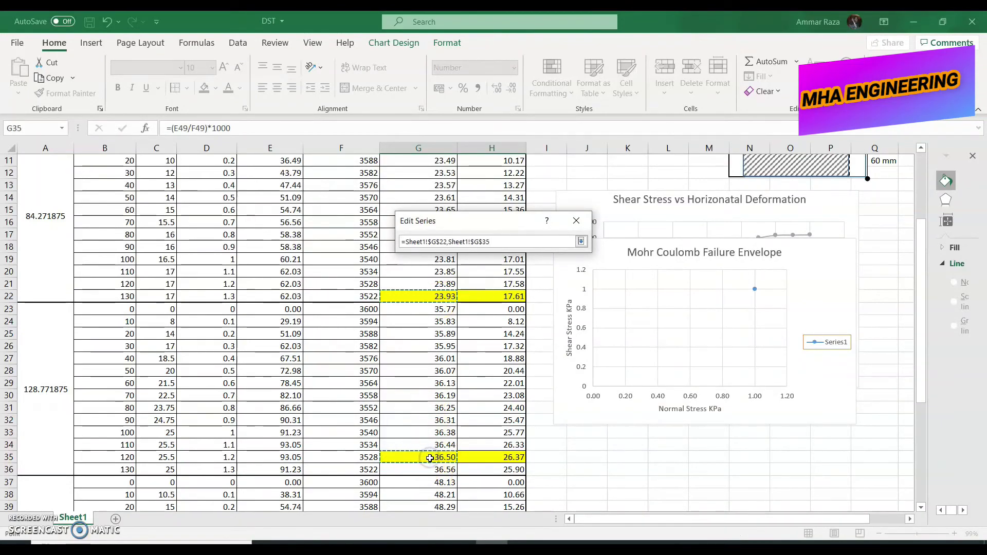
{"action": "scroll", "coordinate": [430, 459], "scroll_direction": "down", "scroll_amount": 6}
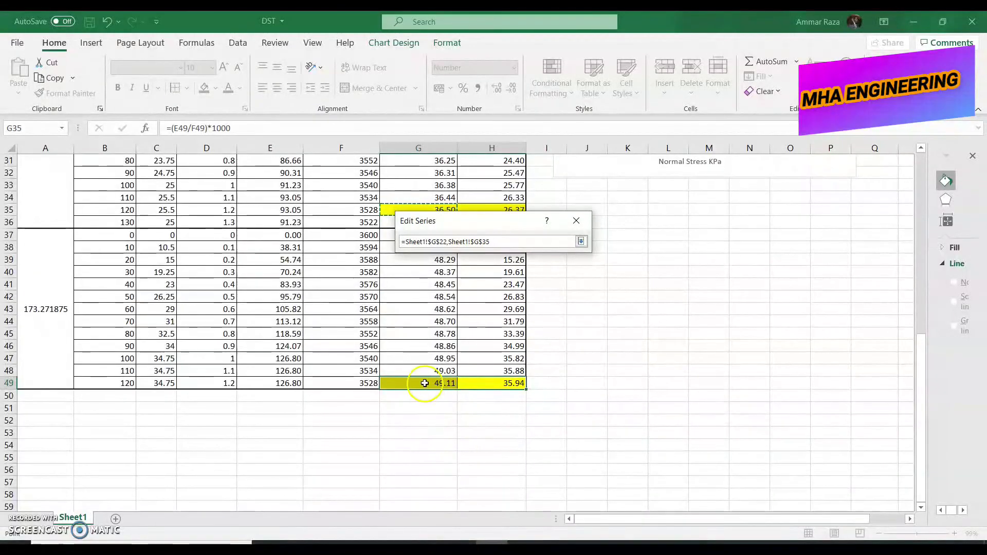
{"action": "left_click", "coordinate": [425, 383], "text": "ctrl"}
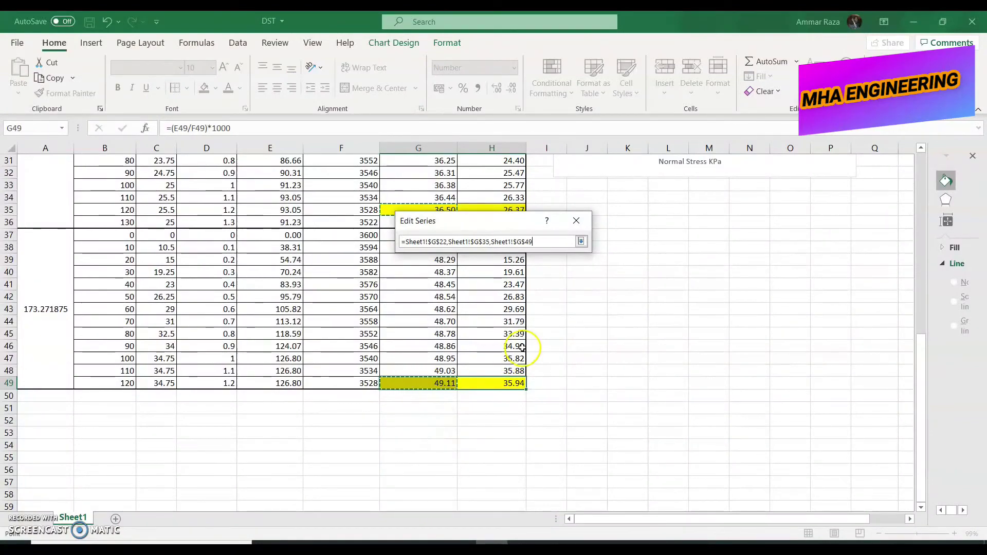
{"action": "scroll", "coordinate": [523, 346], "scroll_direction": "up", "scroll_amount": 10}
{"action": "left_click", "coordinate": [582, 242]}
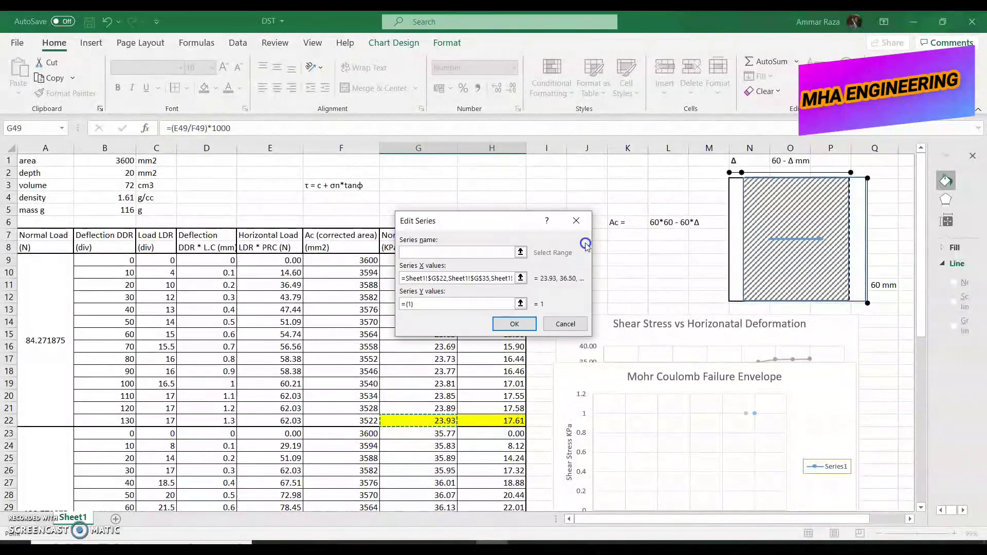
Set the series Y values to H22, H35 and H49 and apply the chart data.
{"action": "left_click", "coordinate": [521, 304]}
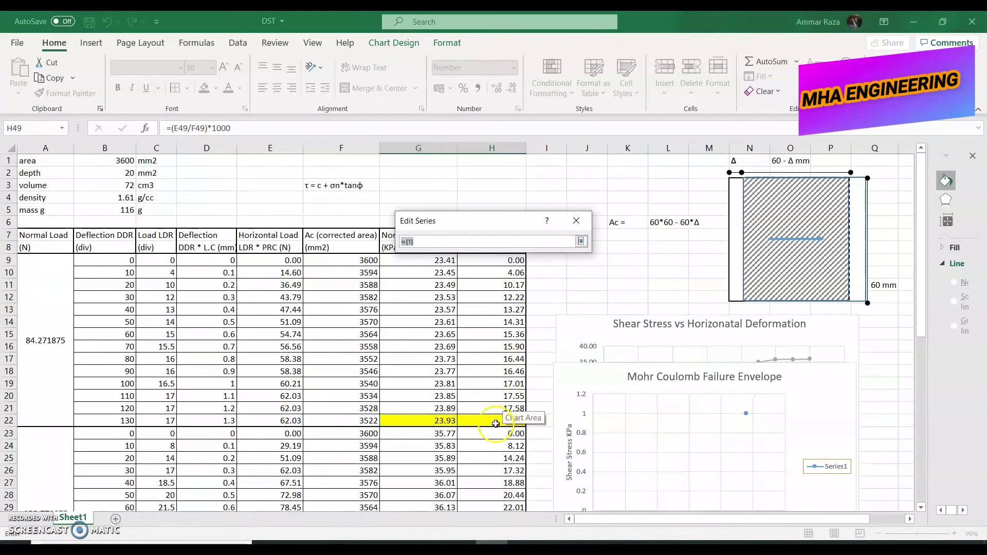
{"action": "left_click", "coordinate": [491, 420]}
{"action": "scroll", "coordinate": [495, 424], "scroll_direction": "down", "scroll_amount": 3}
{"action": "scroll", "coordinate": [495, 424], "scroll_direction": "down", "scroll_amount": 3}
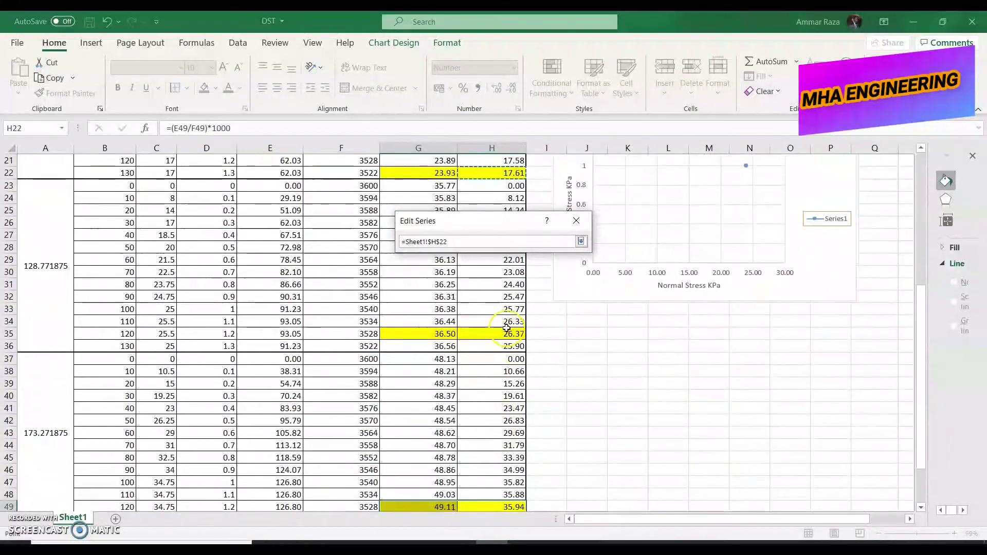
{"action": "left_click", "coordinate": [497, 336], "text": "ctrl"}
{"action": "left_click", "coordinate": [480, 506], "text": "ctrl"}
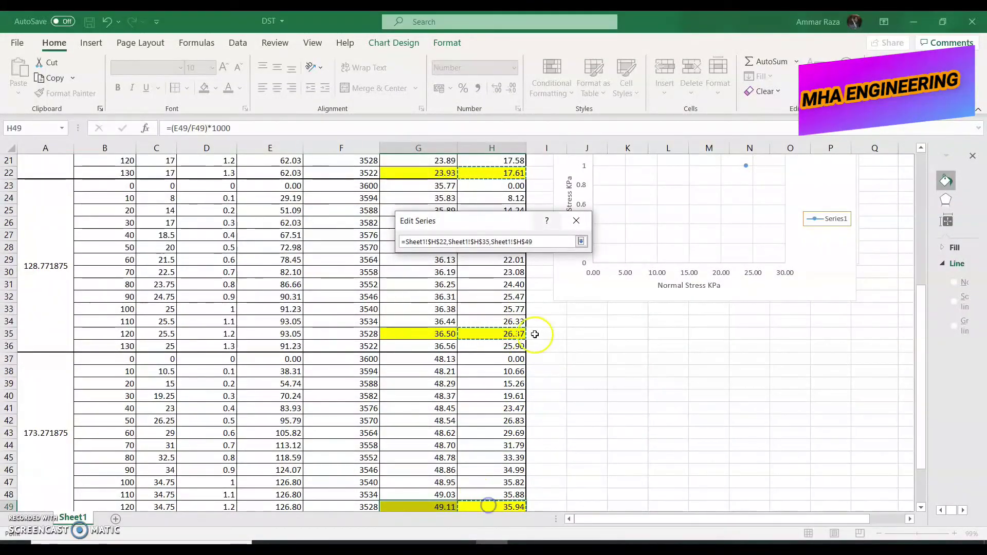
{"action": "left_click", "coordinate": [581, 241]}
{"action": "left_click", "coordinate": [514, 324]}
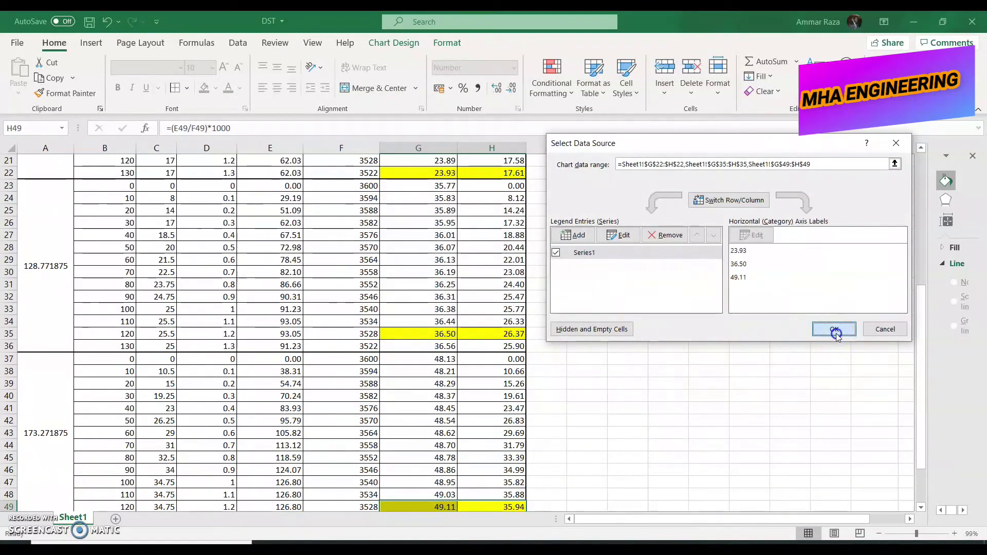
{"action": "left_click", "coordinate": [834, 329]}
{"action": "scroll", "coordinate": [796, 325], "scroll_direction": "up", "scroll_amount": 3}
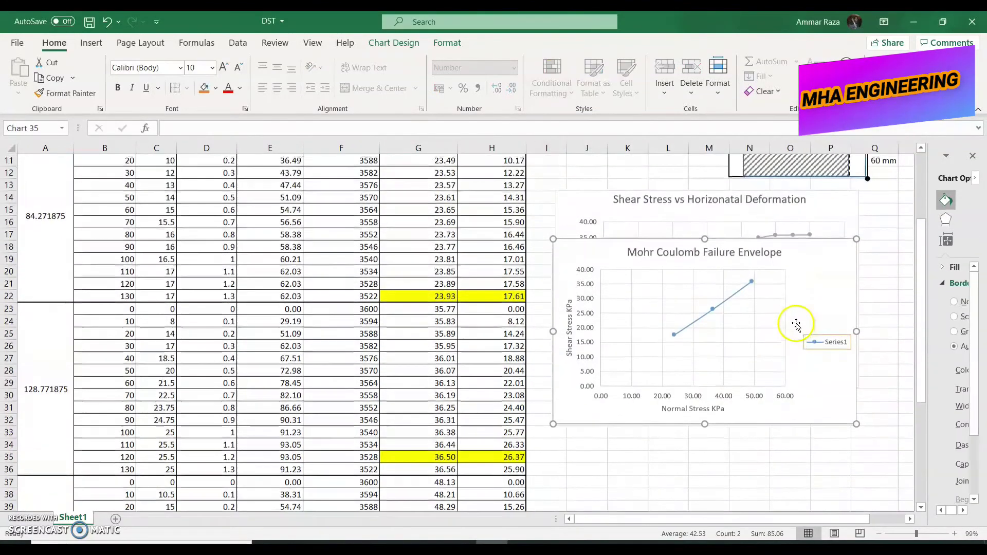
Add a Linear trendline to the envelope chart's series and select the trendline.
{"action": "left_click", "coordinate": [713, 309]}
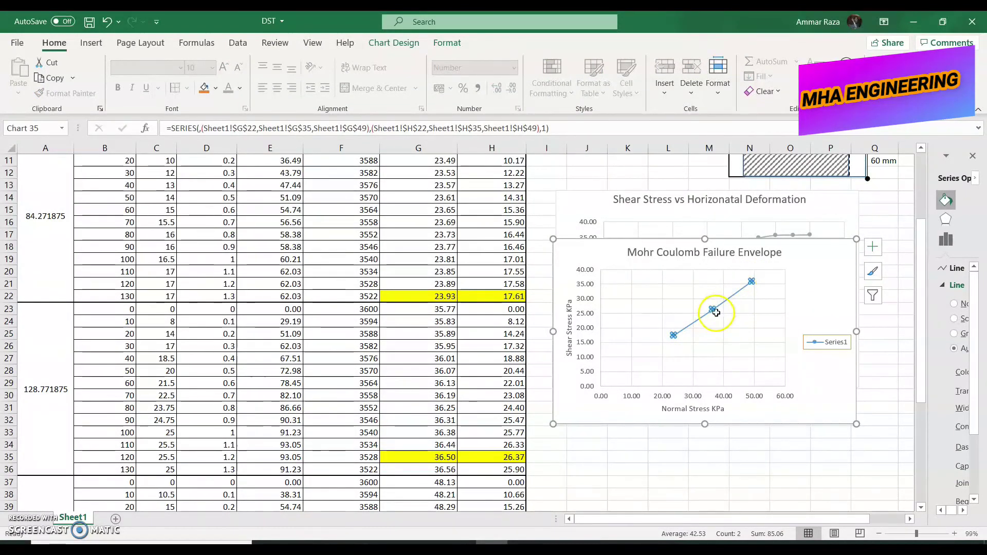
{"action": "mouse_move", "coordinate": [719, 312]}
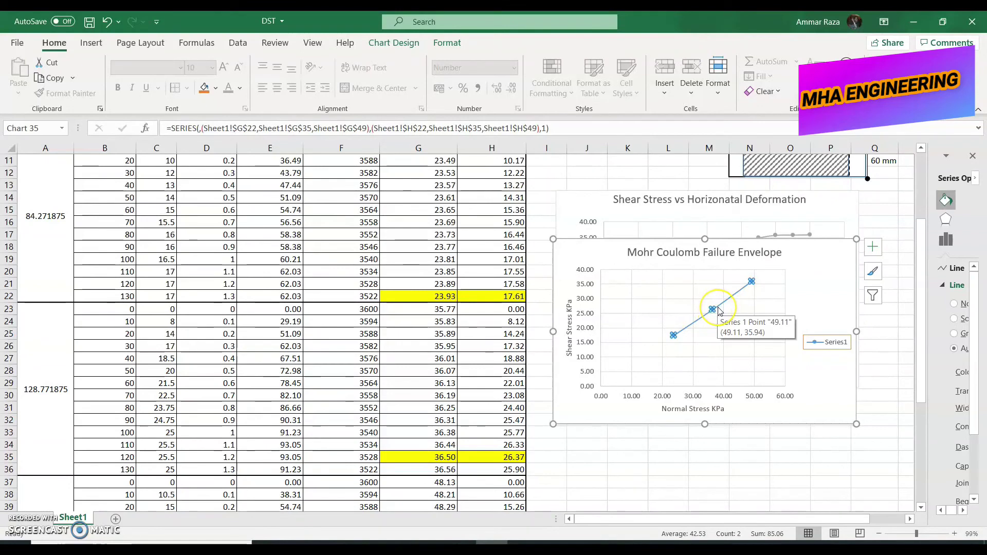
{"action": "right_click", "coordinate": [719, 312]}
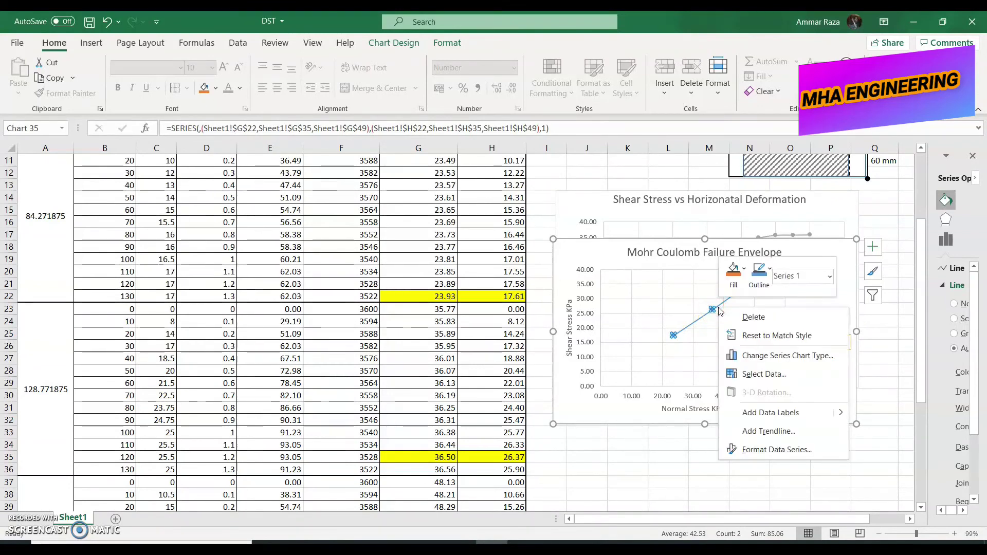
{"action": "left_click", "coordinate": [792, 432]}
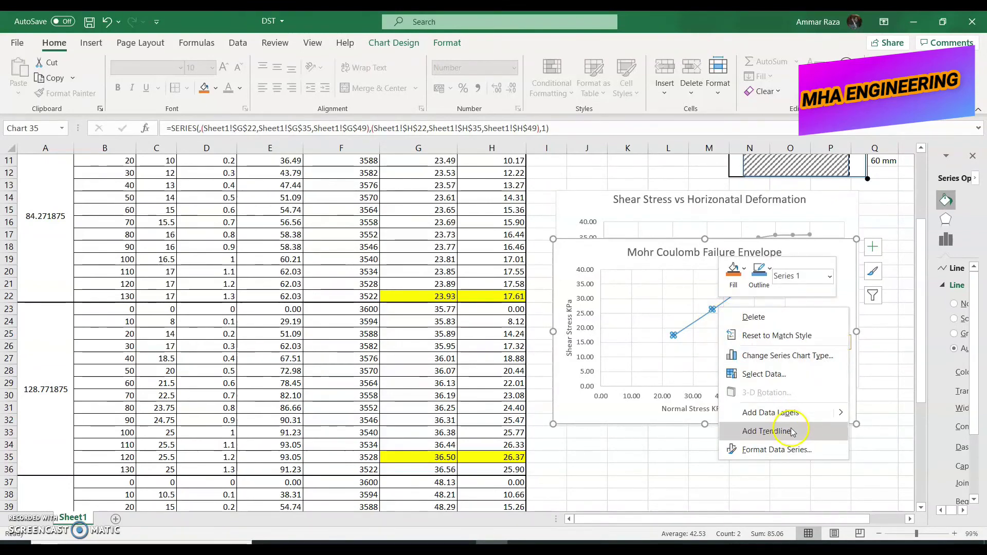
{"action": "left_click", "coordinate": [758, 434]}
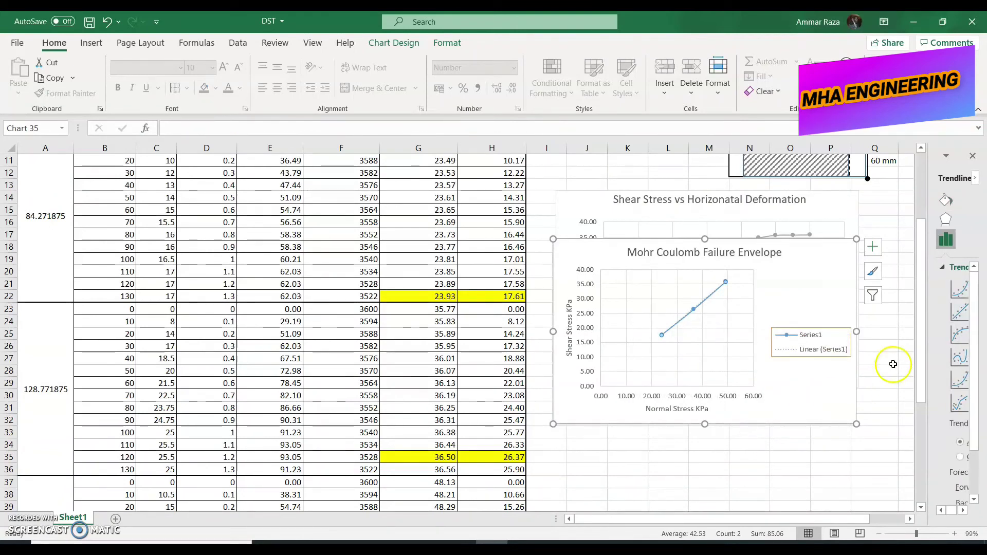
{"action": "left_click_drag", "start_coordinate": [925, 330], "coordinate": [822, 332]}
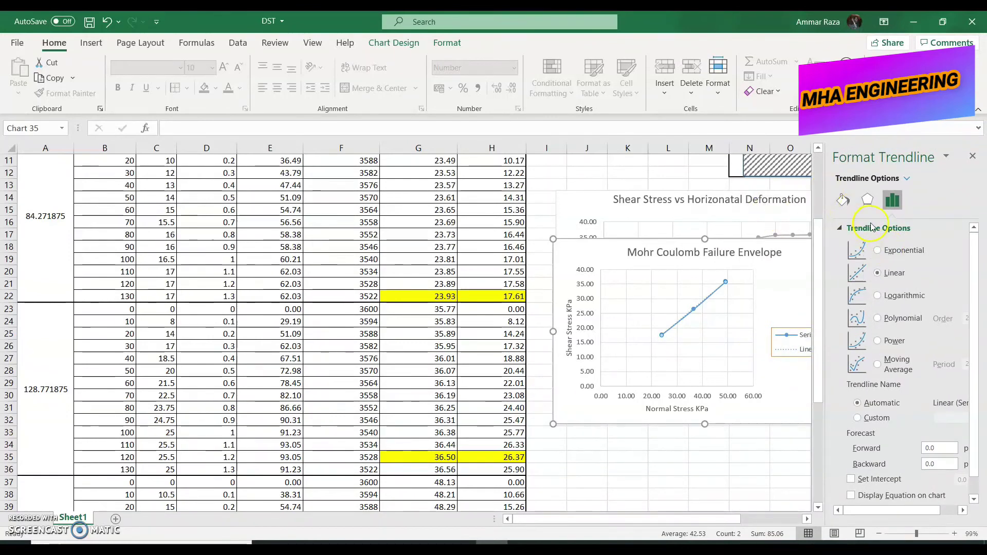
{"action": "left_click", "coordinate": [700, 307]}
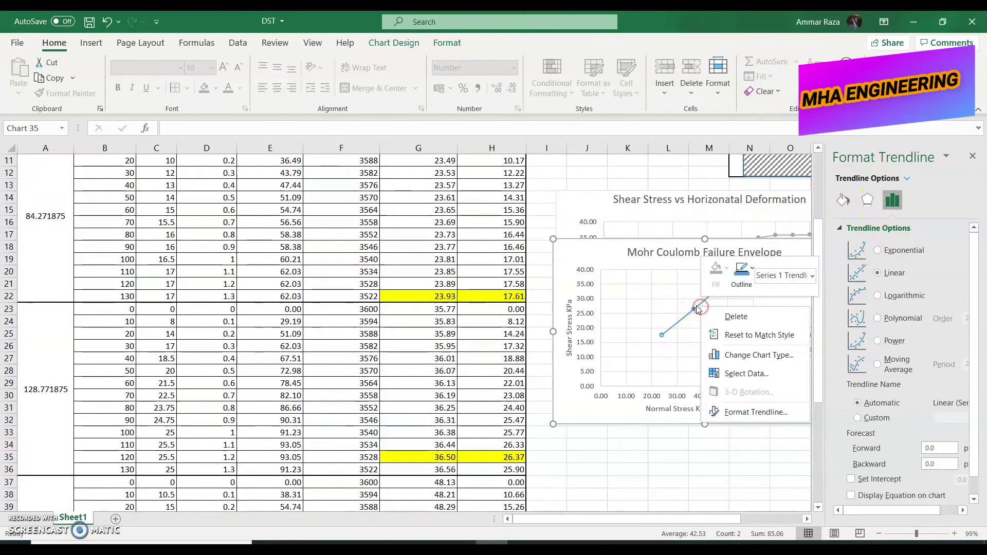
Turn on Display Equation on chart to show y = 0.7278x + 0.0703.
{"action": "left_click", "coordinate": [744, 410]}
{"action": "left_click_drag", "start_coordinate": [973, 391], "coordinate": [971, 410]}
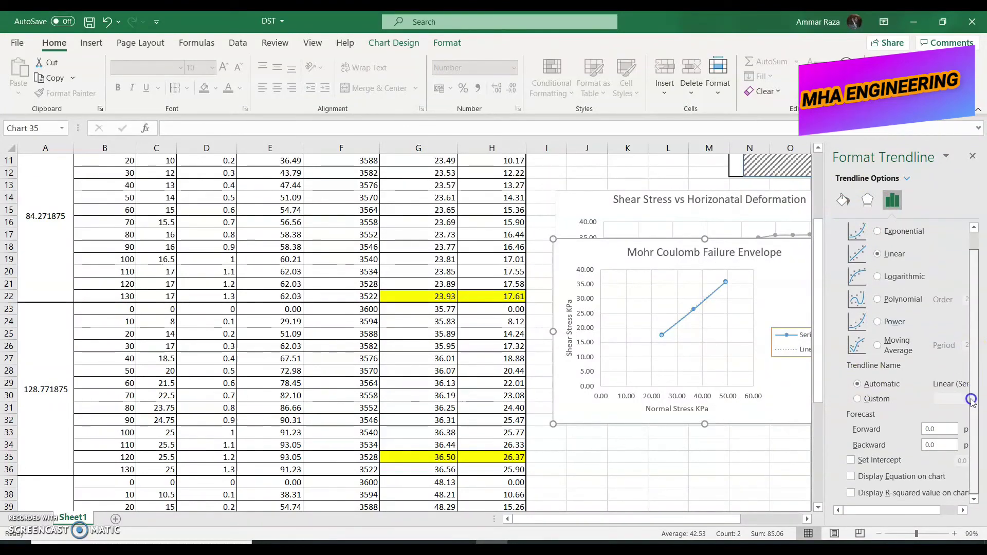
{"action": "left_click", "coordinate": [852, 477]}
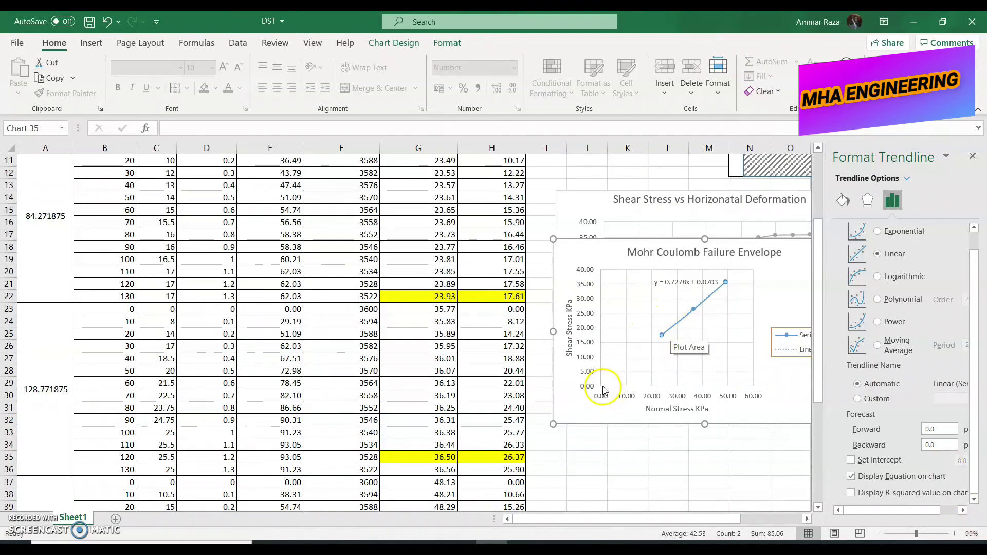
Reselect the envelope chart's trendline and bring up its context menu.
{"action": "left_click", "coordinate": [445, 298]}
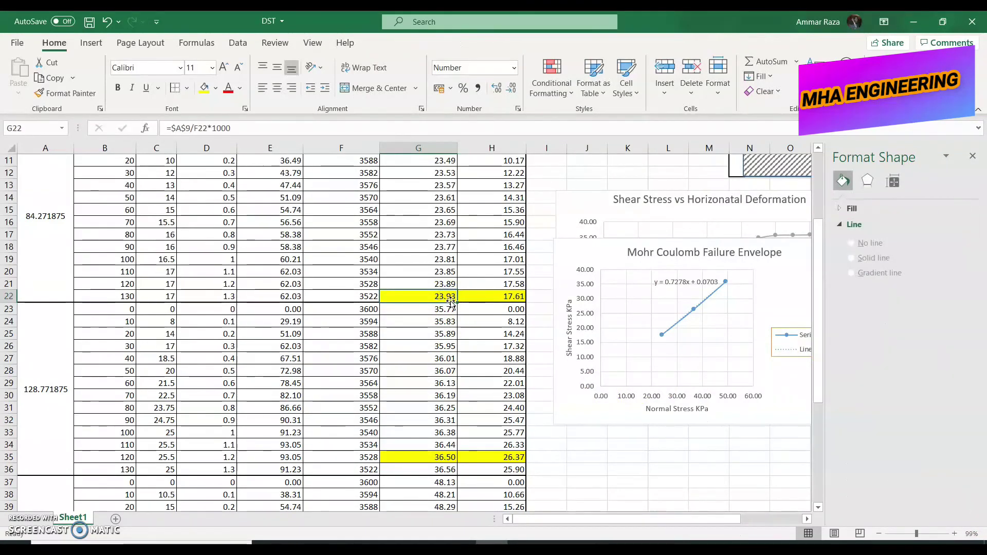
{"action": "left_click", "coordinate": [680, 315]}
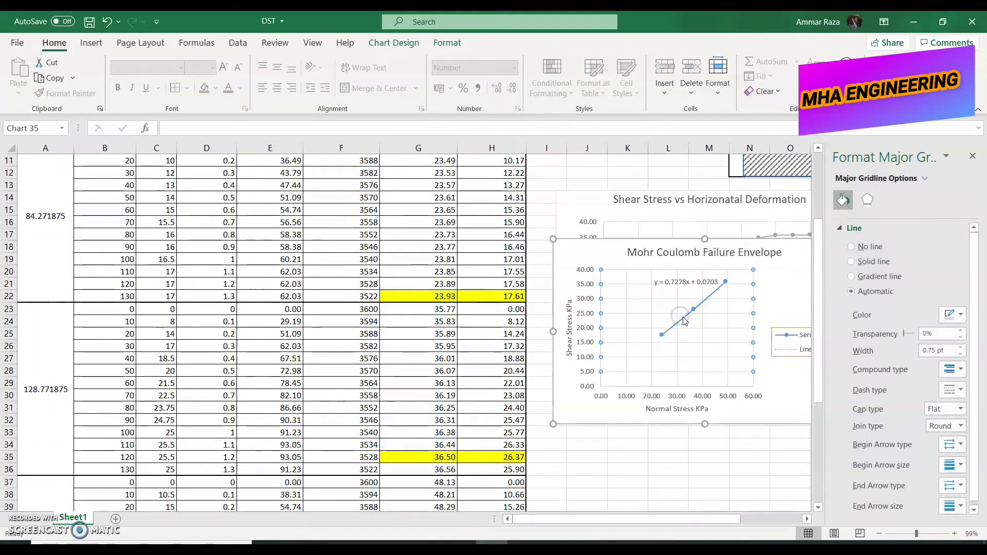
{"action": "left_click", "coordinate": [685, 320]}
{"action": "right_click", "coordinate": [685, 320]}
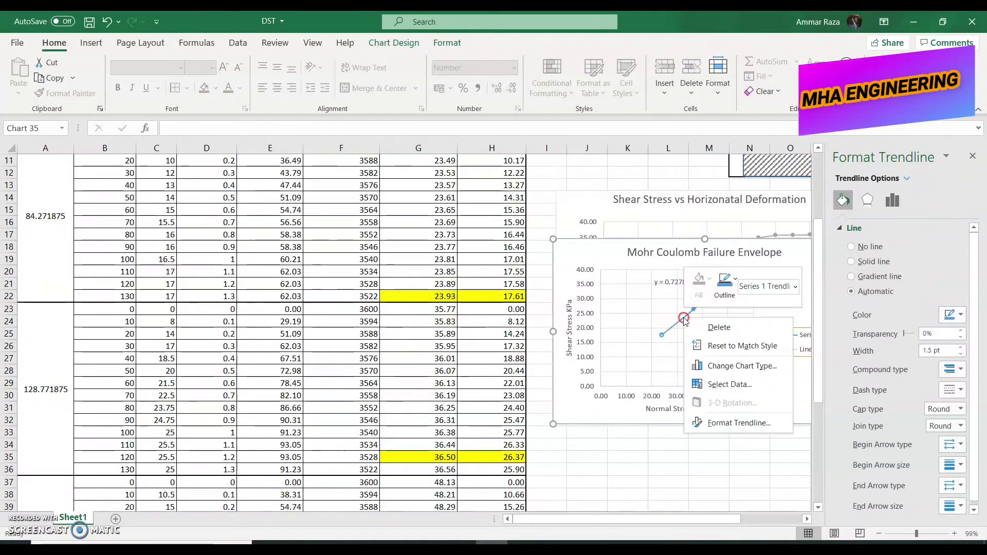
Set the trendline's Backward forecast to 23.93.
{"action": "left_click", "coordinate": [725, 423]}
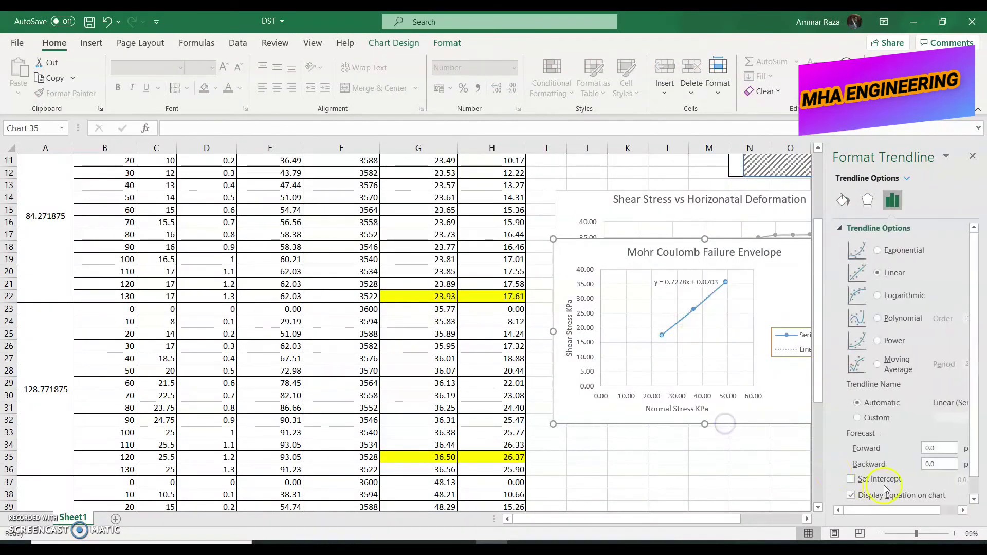
{"action": "left_click", "coordinate": [925, 464]}
{"action": "type", "text": "23"}
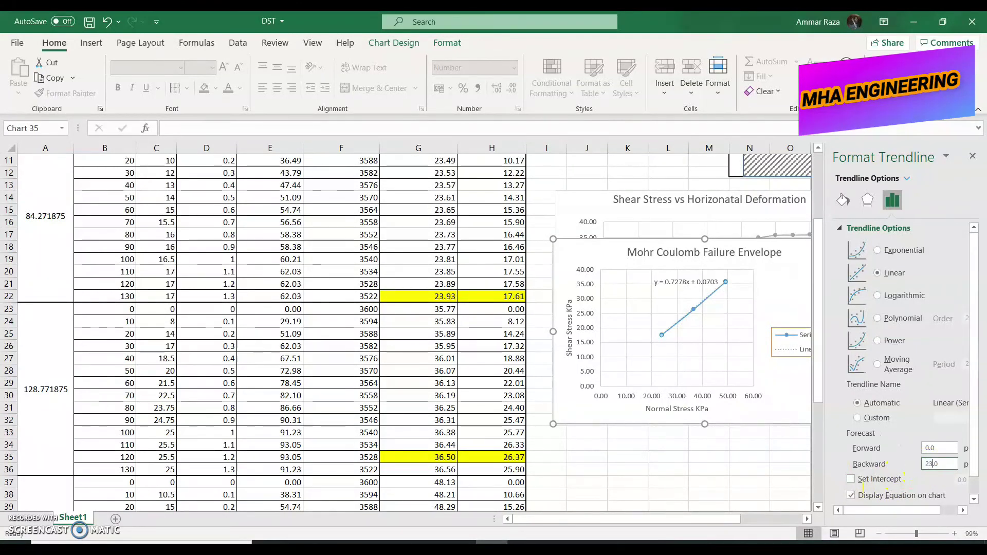
{"action": "type", "text": ".93"}
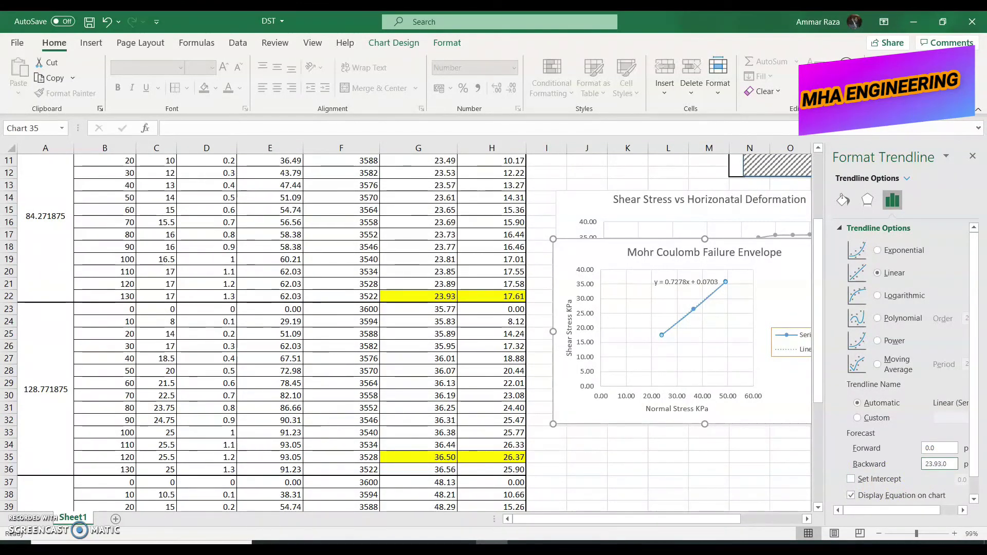
{"action": "key", "text": "Delete"}
{"action": "key", "text": "Delete"}
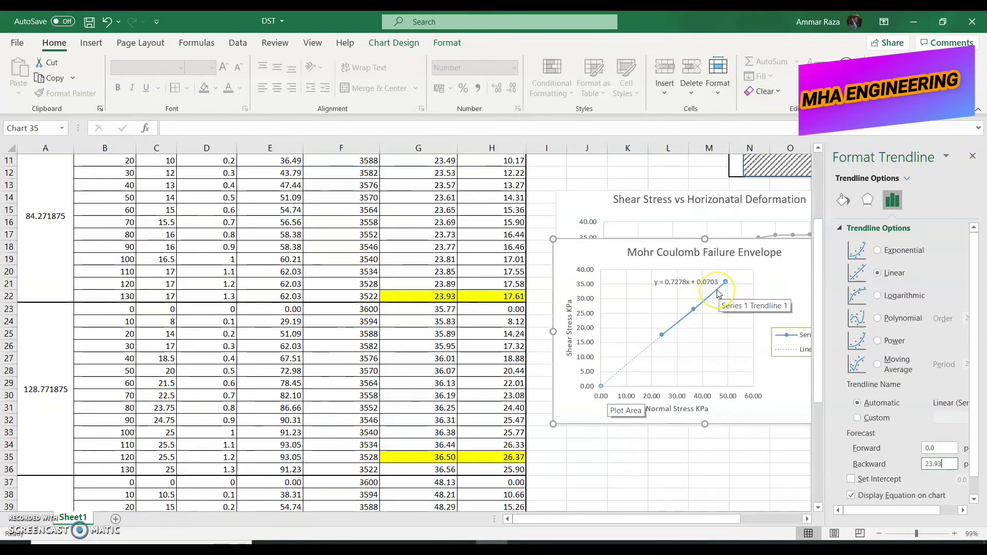
{"action": "scroll", "coordinate": [718, 293], "scroll_direction": "up", "scroll_amount": 4}
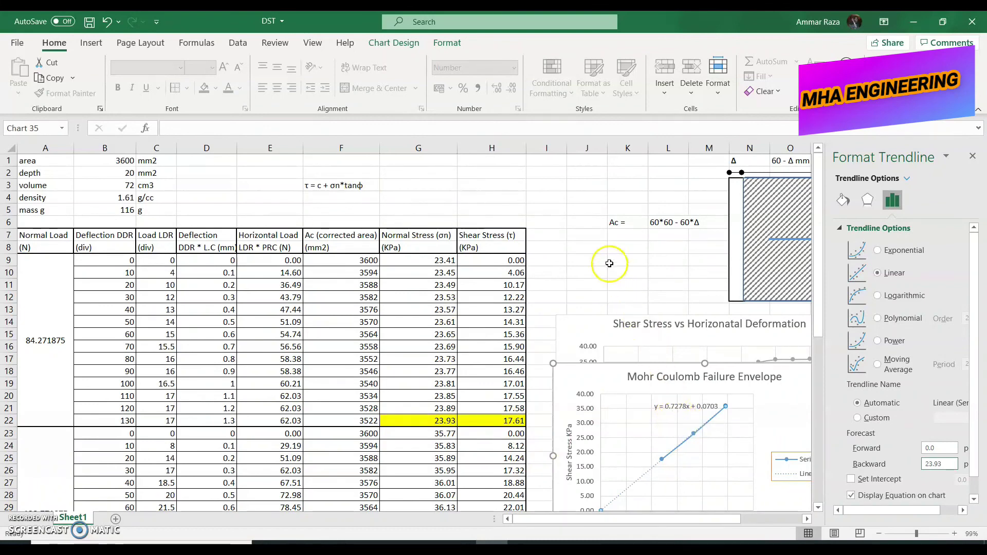
Enter =ATAN(0.7278)*180/PI() in J9, giving a friction angle of 36.04713°.
{"action": "left_click", "coordinate": [579, 256]}
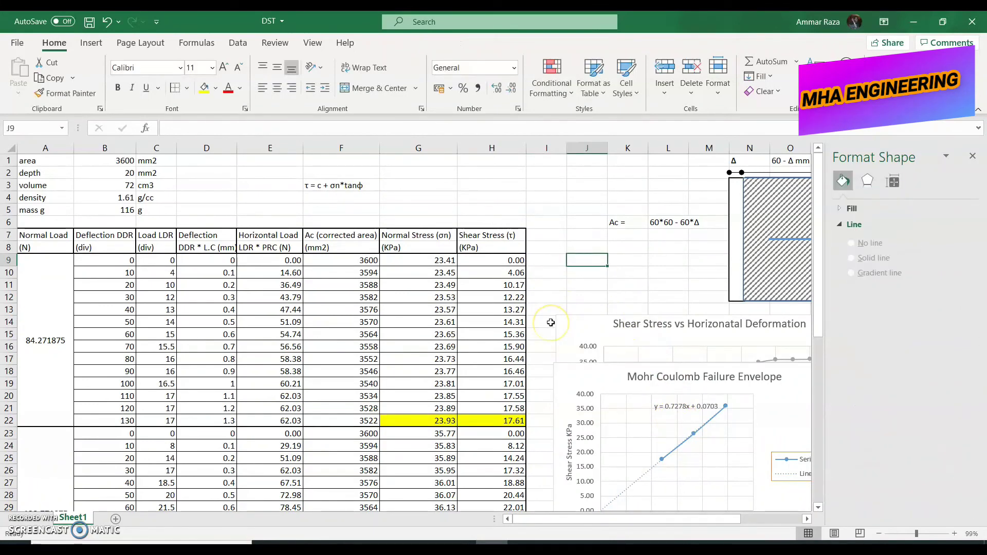
{"action": "type", "text": "=atan"}
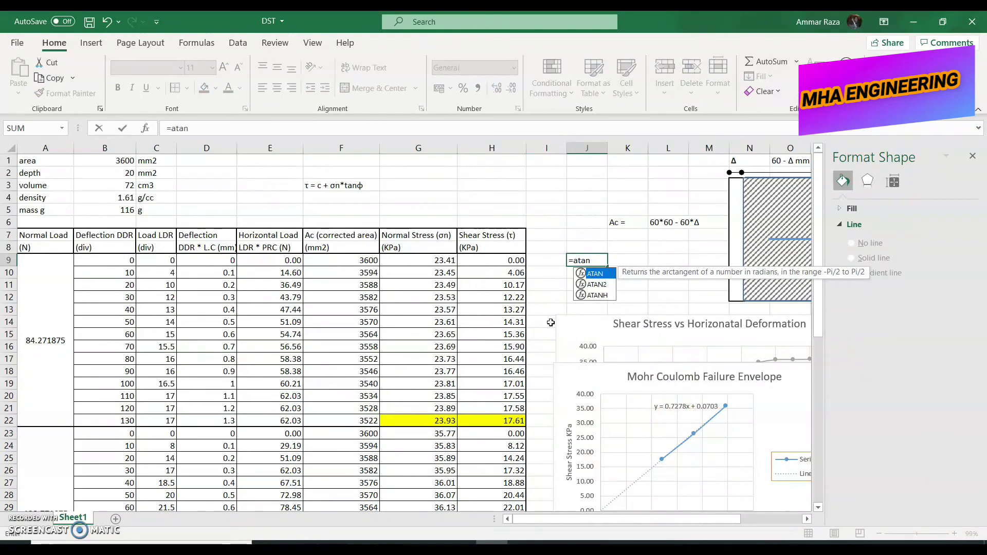
{"action": "type", "text": "("}
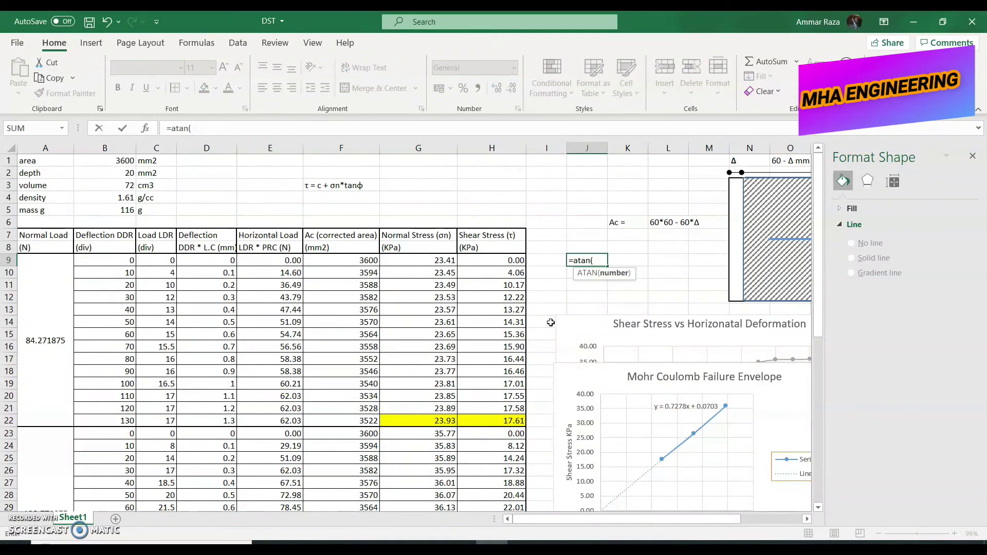
{"action": "type", "text": "0.7278)"}
{"action": "key", "text": "Return"}
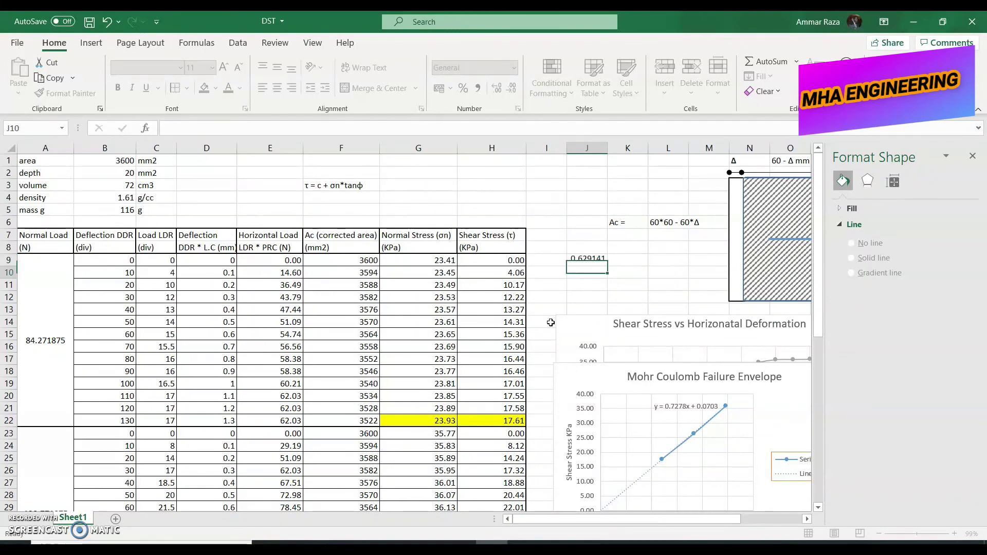
{"action": "left_click", "coordinate": [600, 260]}
{"action": "left_click", "coordinate": [275, 122]}
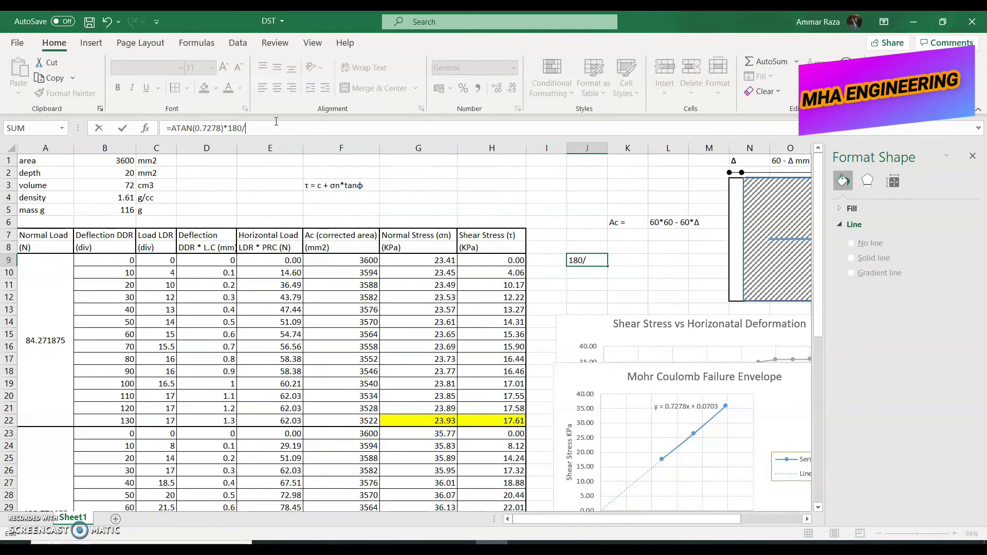
{"action": "type", "text": "*180/PI()"}
{"action": "key", "text": "Return"}
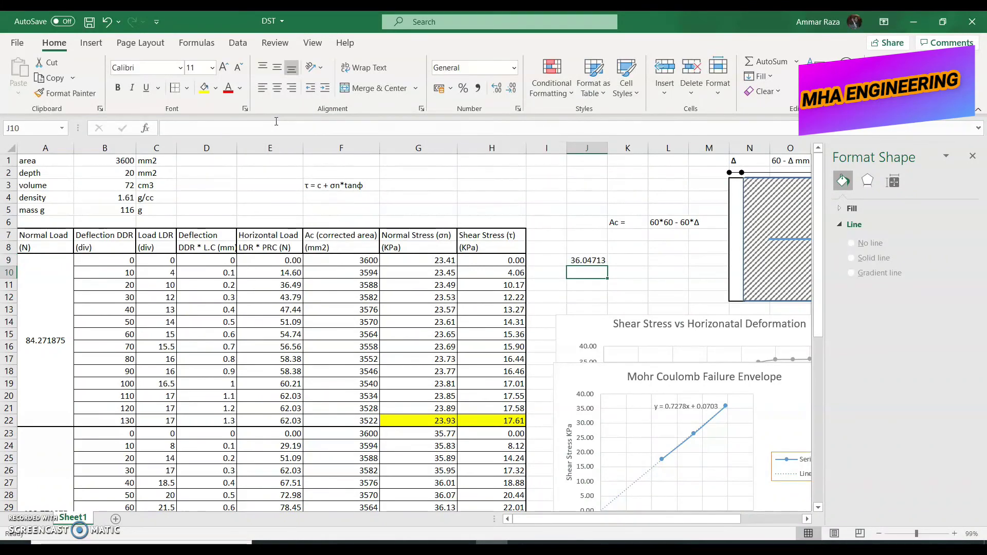